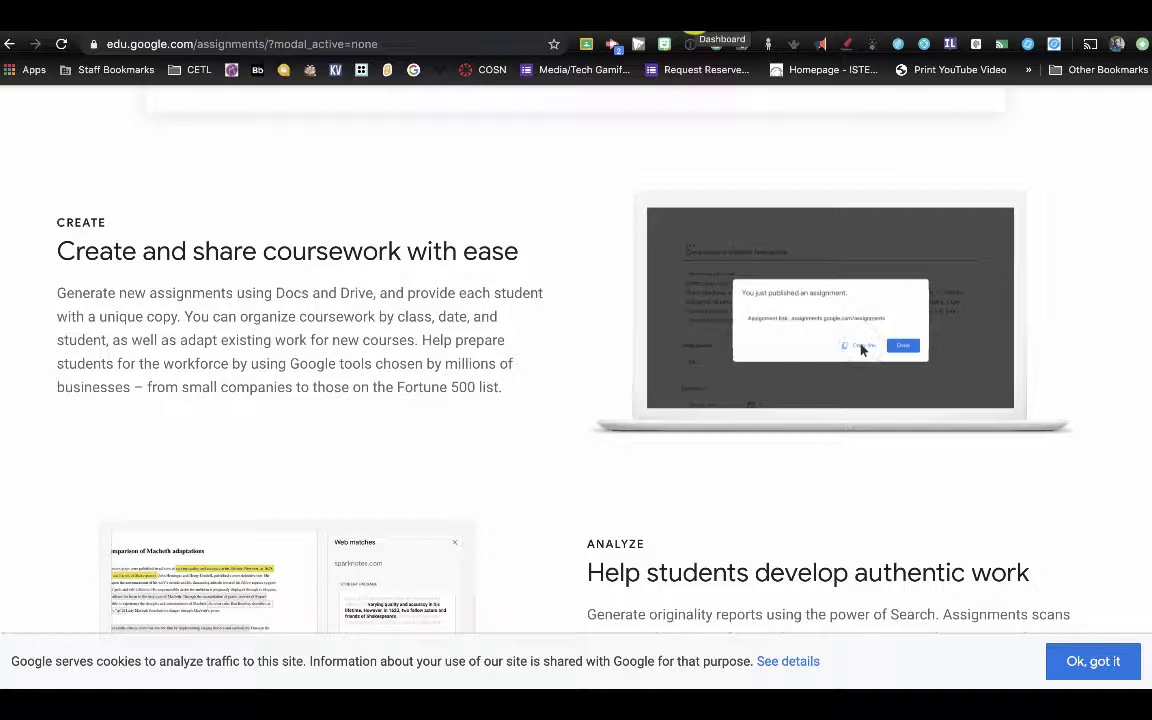
From the Canvas dashboard, open the 2019-2020 Chromebook Orientation course.
click(716, 44)
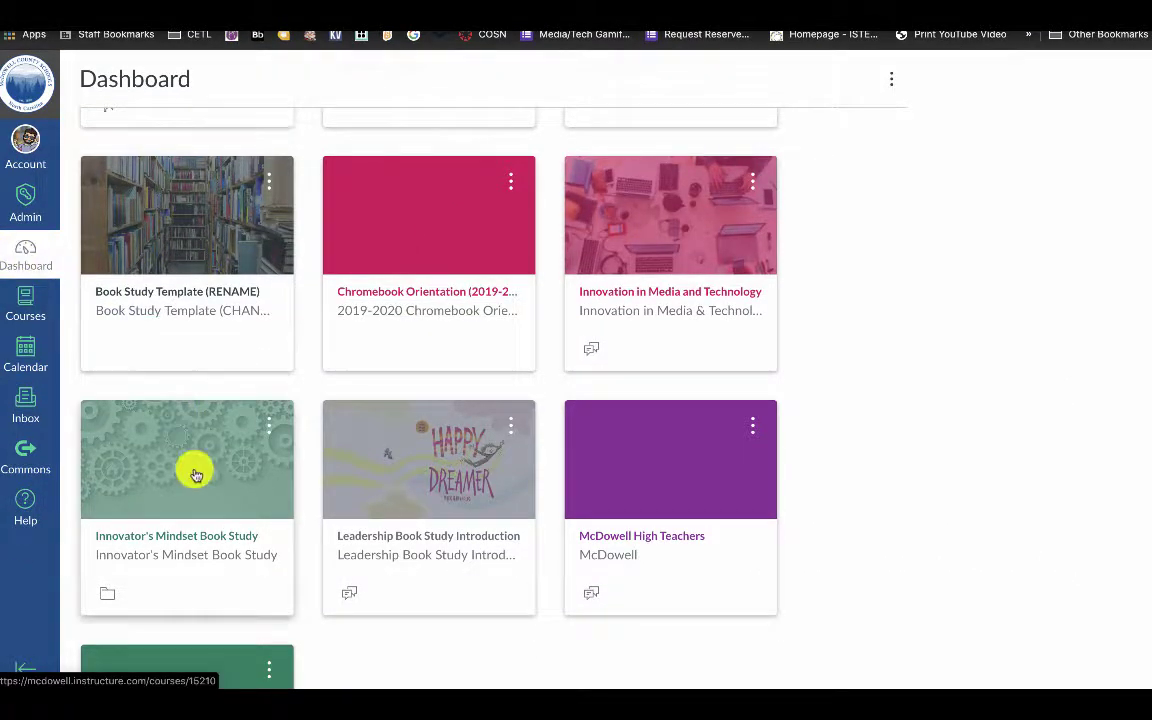
click(428, 299)
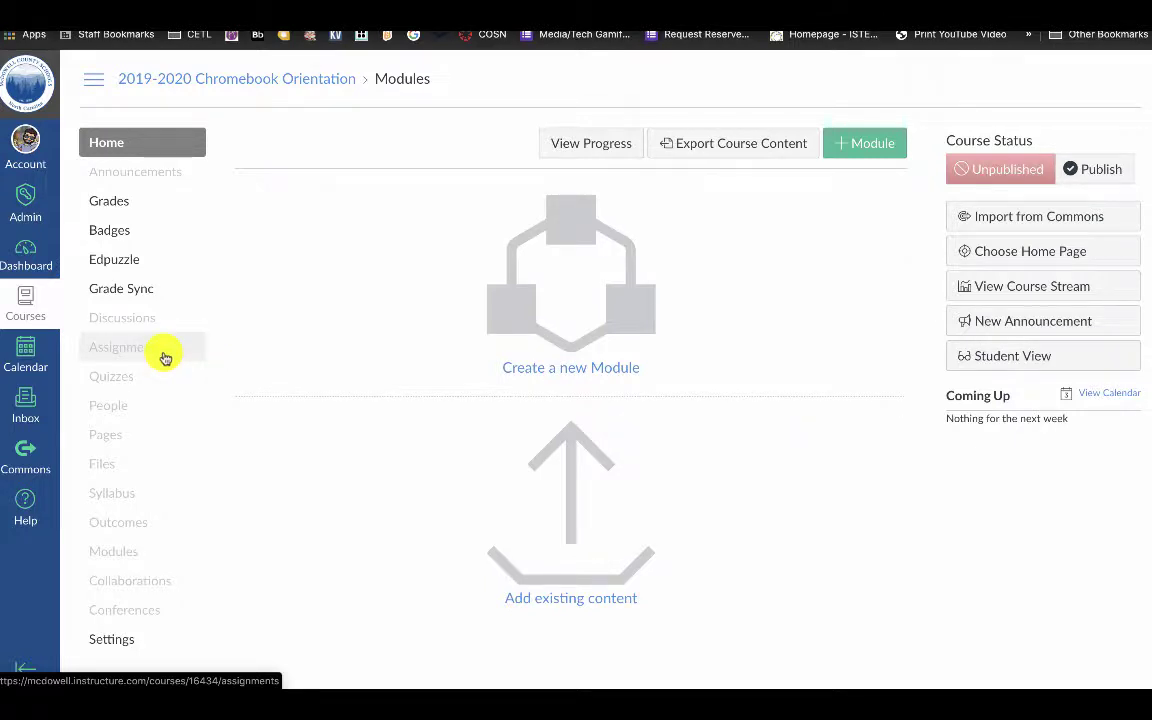
Add a new assignment named Google Assignment to the course's assignment group.
click(165, 358)
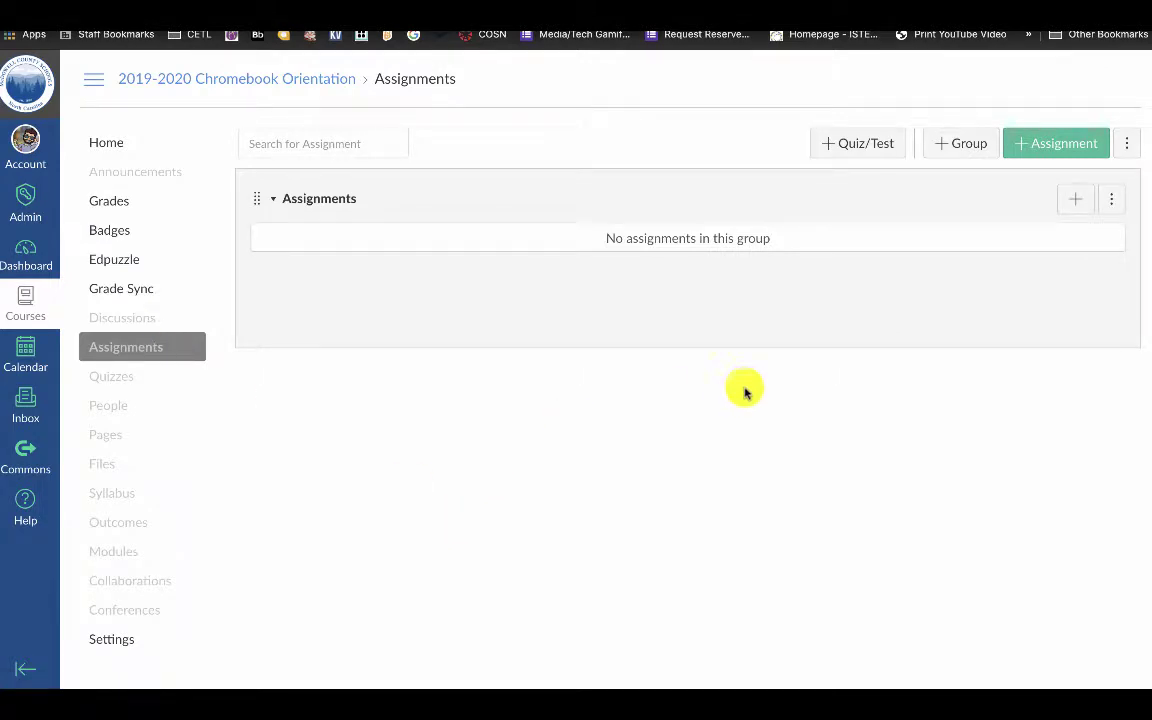
click(1068, 206)
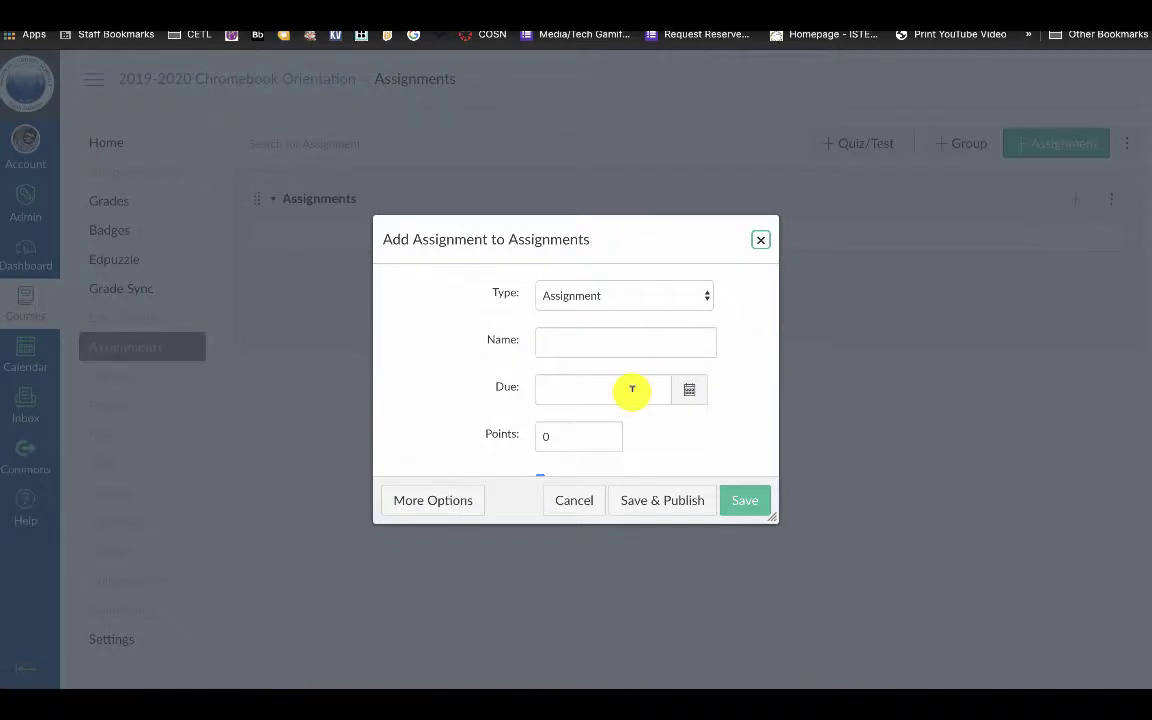
click(602, 346)
Open Google Assignment for editing and bring its submission settings into view.
click(404, 247)
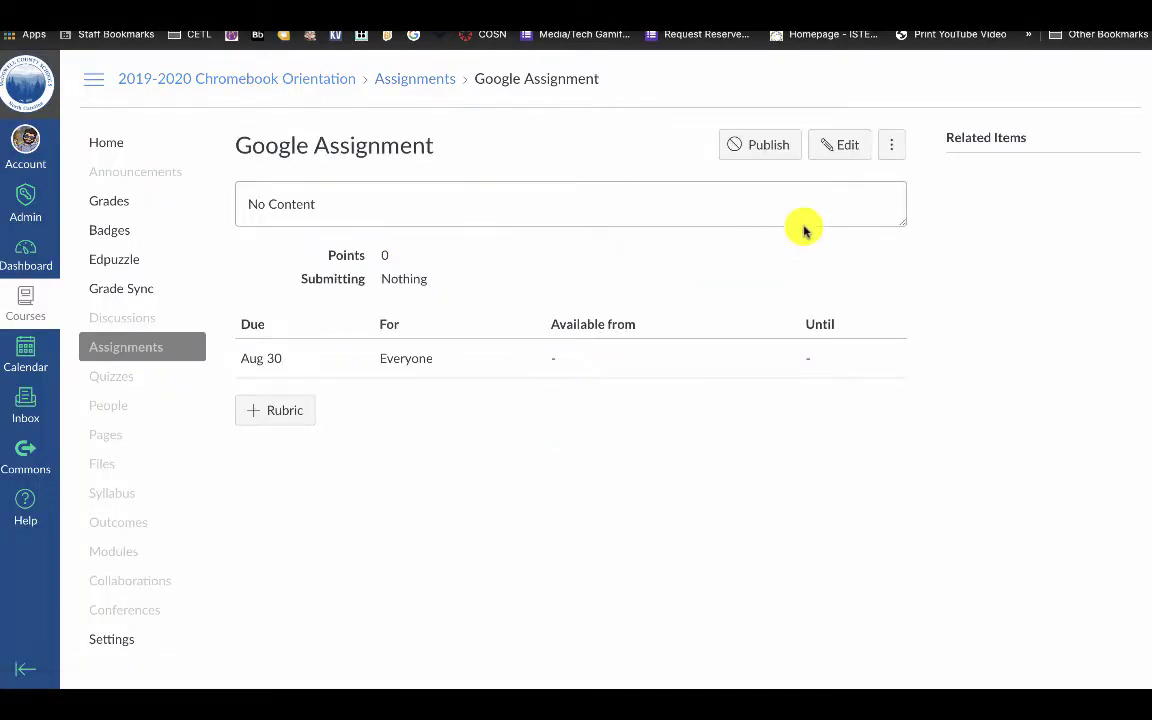
click(845, 155)
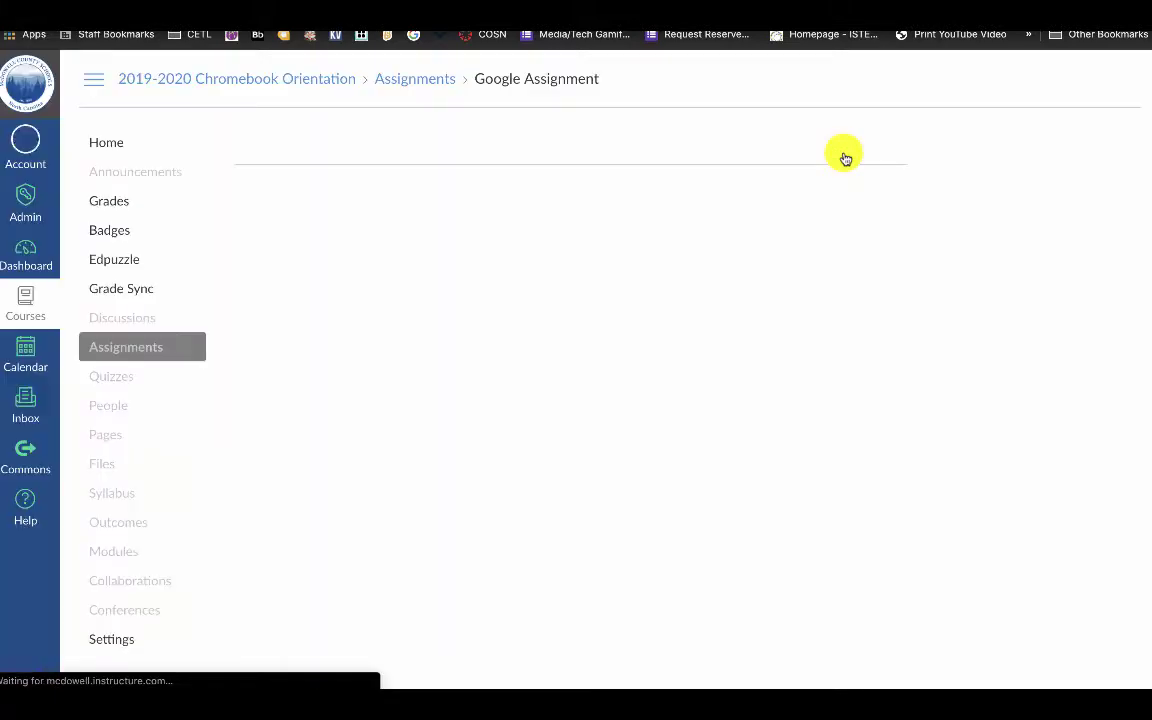
scroll(724, 540, down, 1)
scroll(722, 540, down, 5)
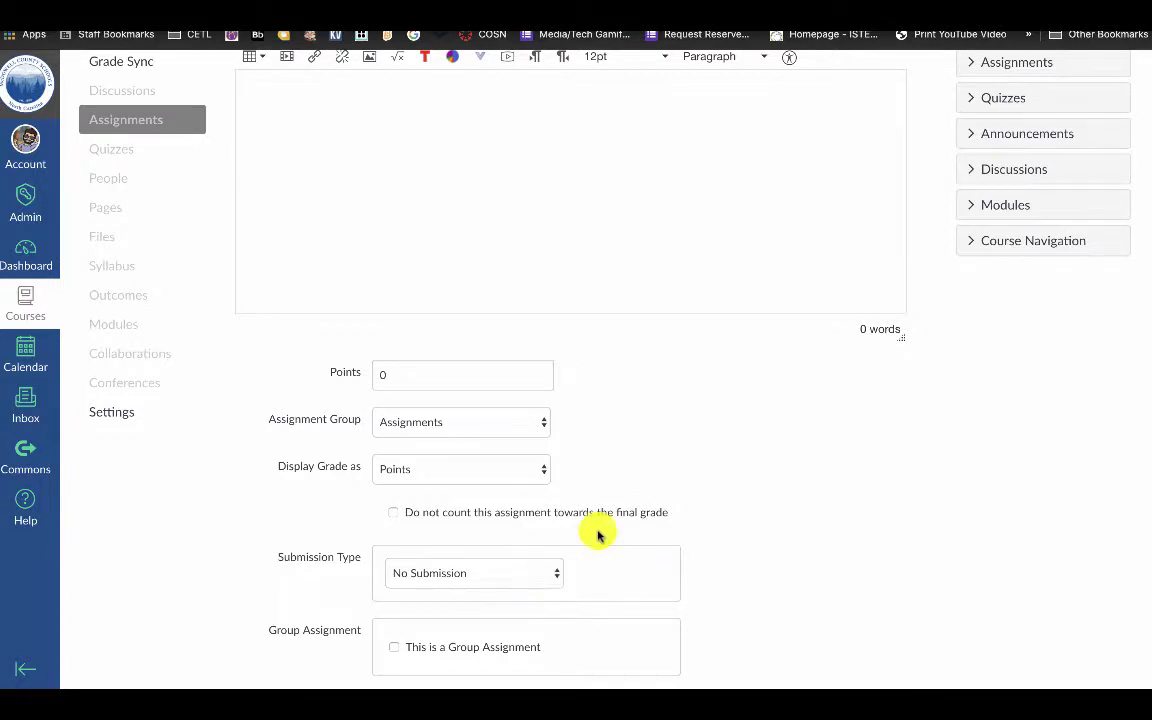
scroll(597, 532, down, 2)
Set the submission type to External Tool using the Google Course Kit Assignment Tool.
click(538, 505)
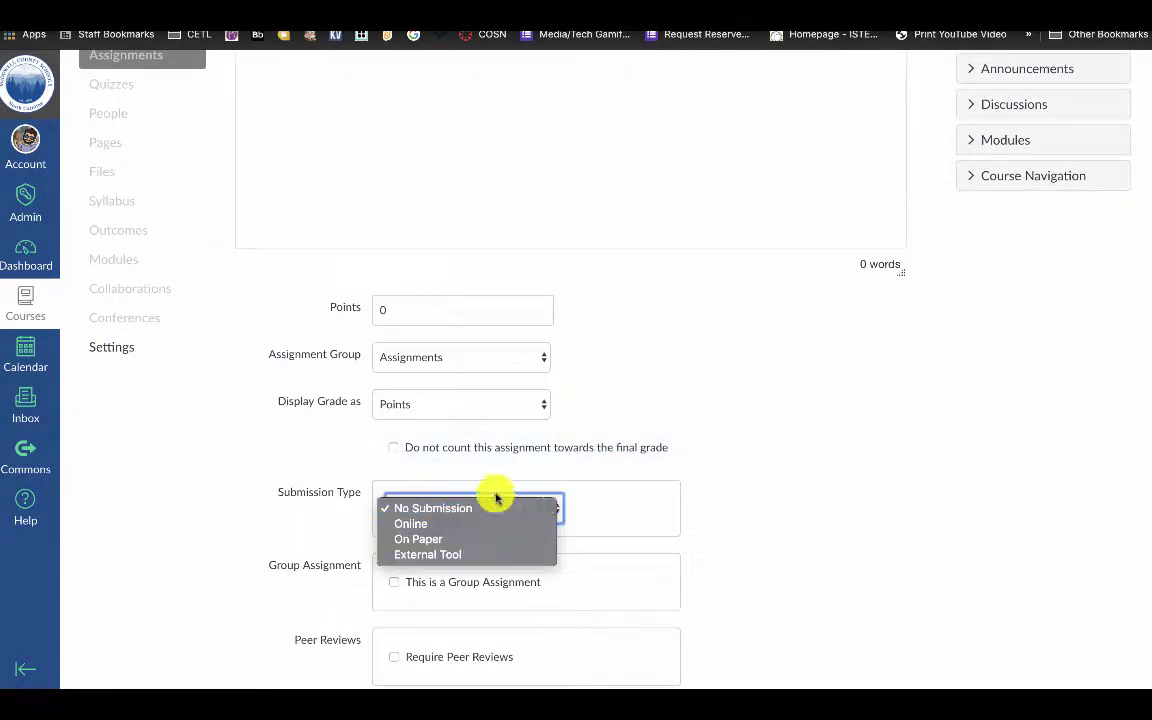
click(434, 554)
click(629, 601)
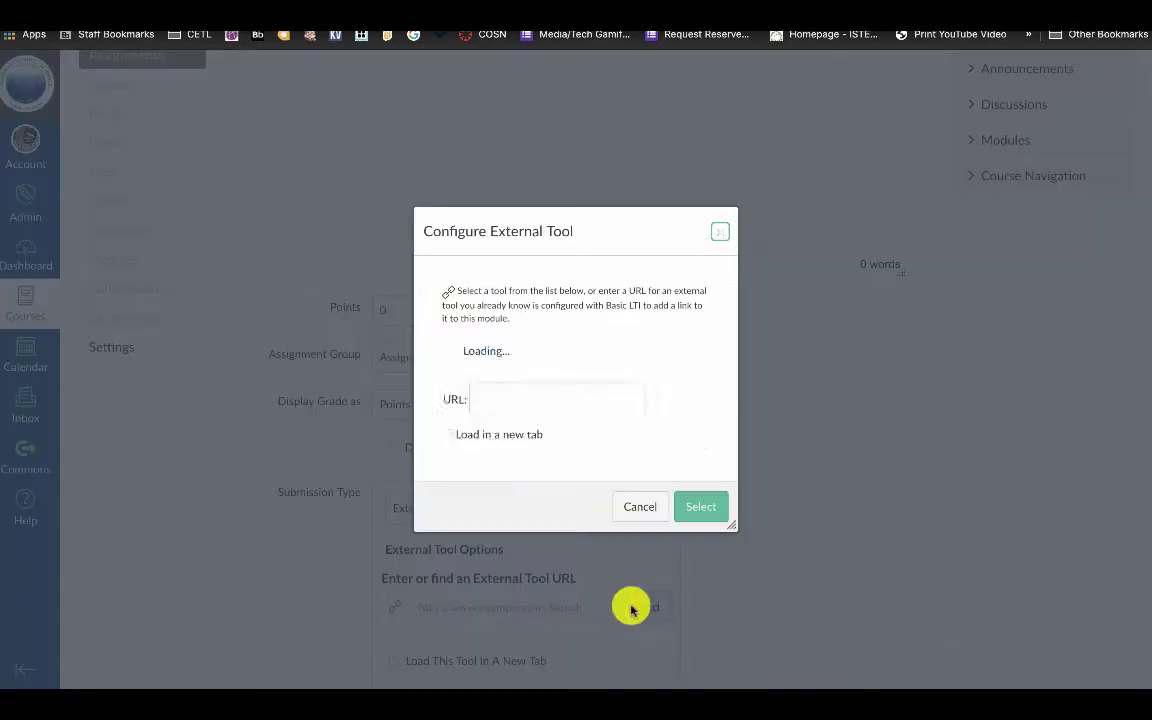
scroll(600, 426, down, 2)
scroll(601, 426, down, 5)
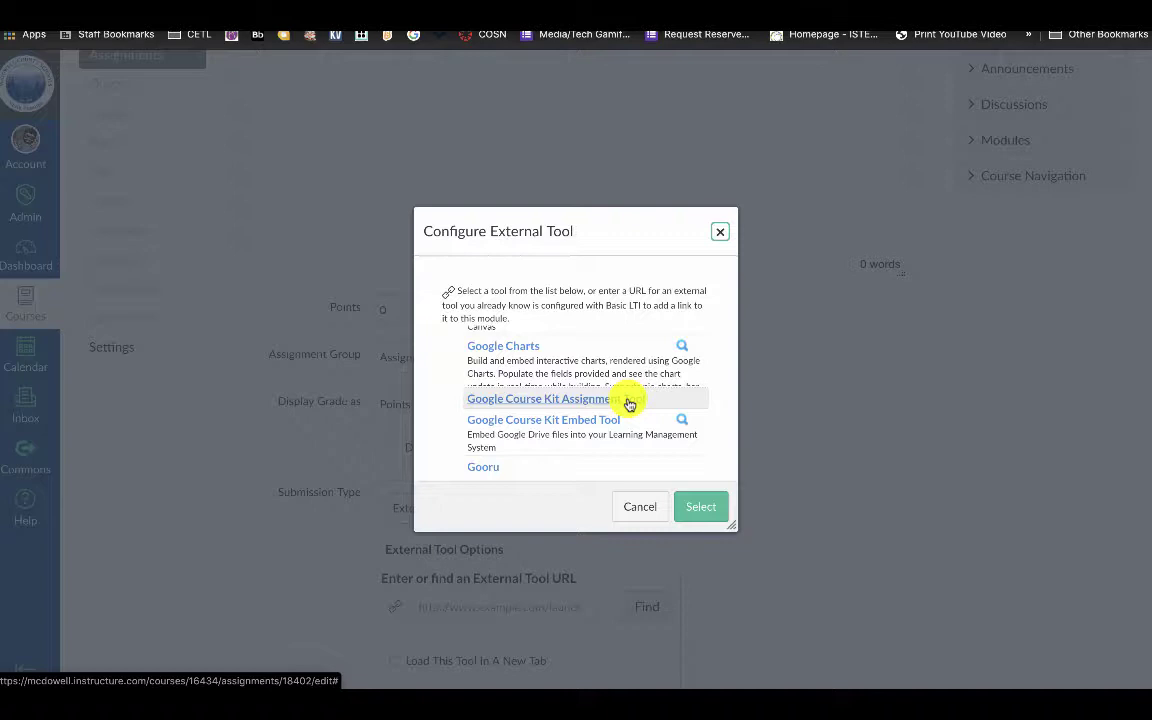
click(593, 406)
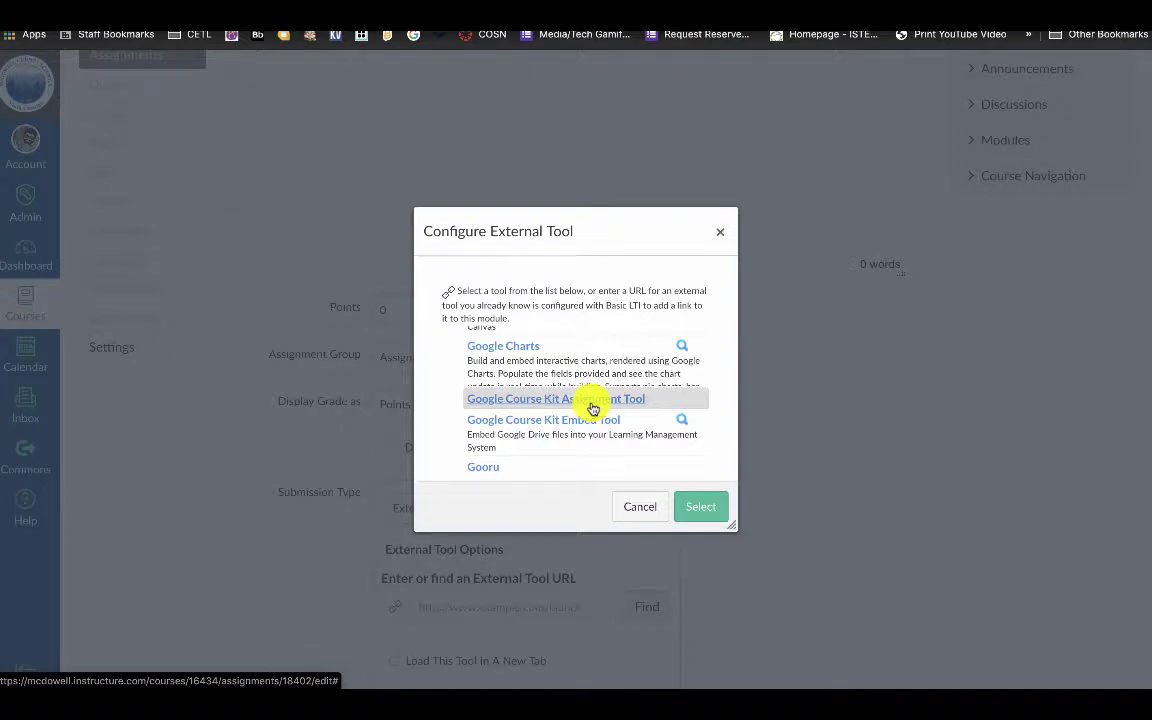
Confirm Google Course Kit Assignment Tool as the assignment's external tool.
click(692, 507)
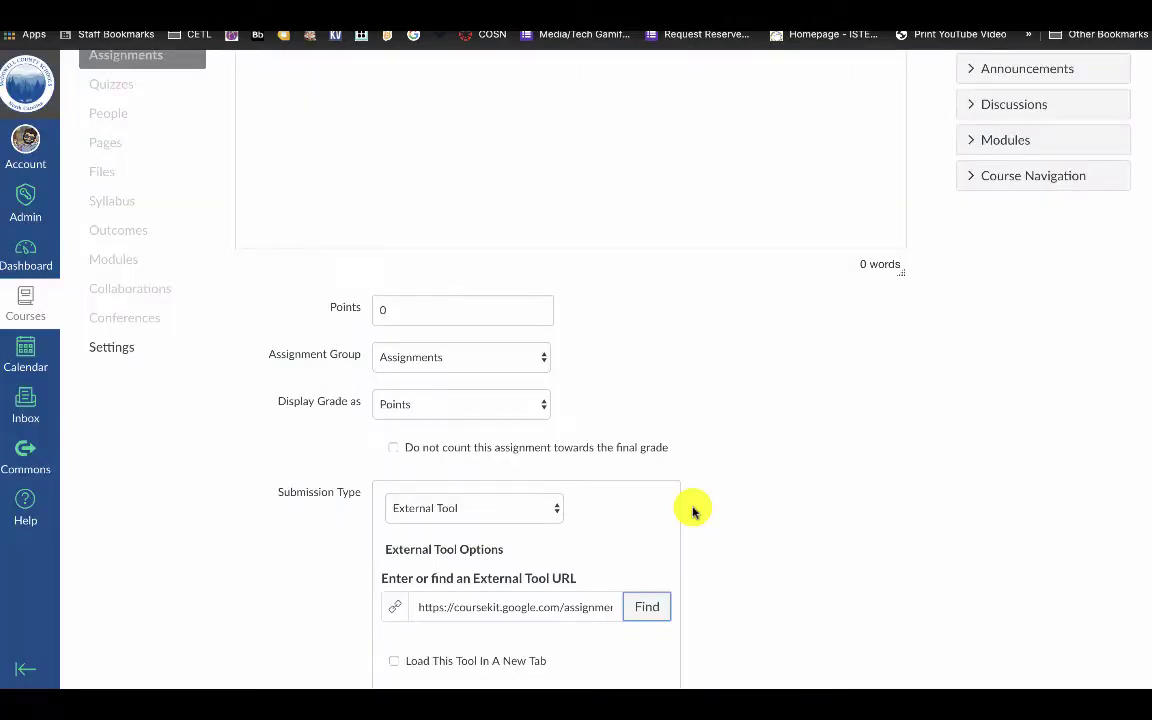
scroll(794, 545, down, 2)
scroll(794, 545, up, 5)
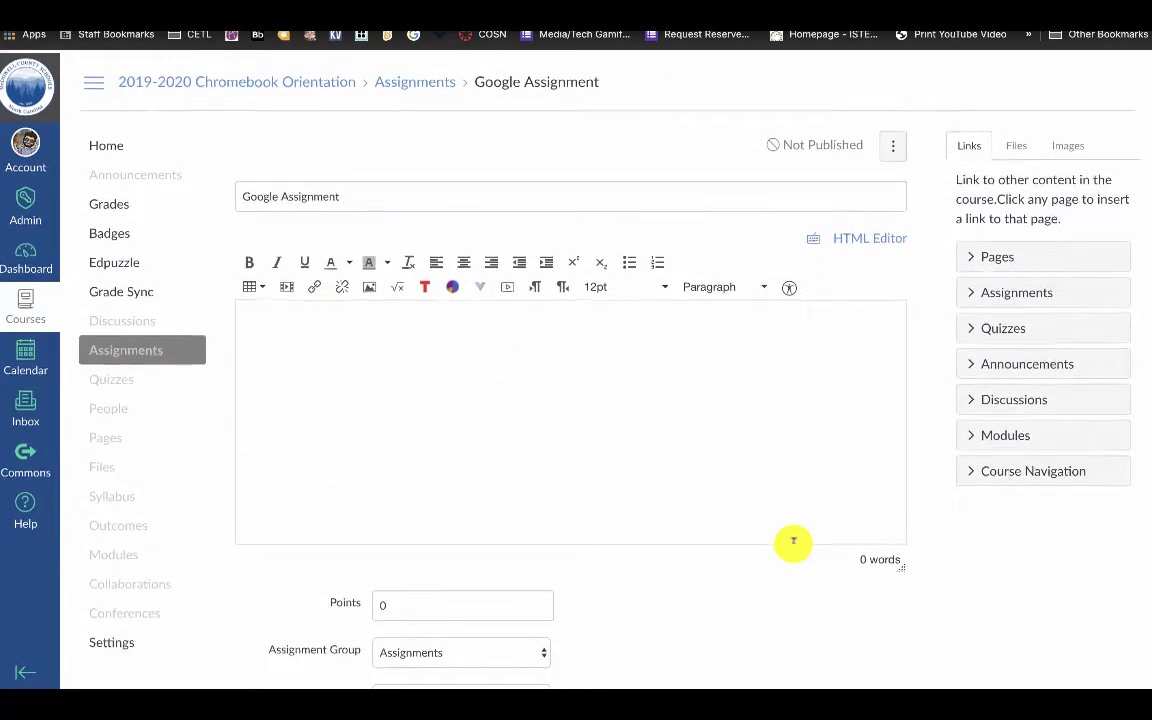
Enter the description 'Turn in your work' and save and publish the assignment.
click(522, 350)
text(Turn in your work)
scroll(810, 663, down, 2)
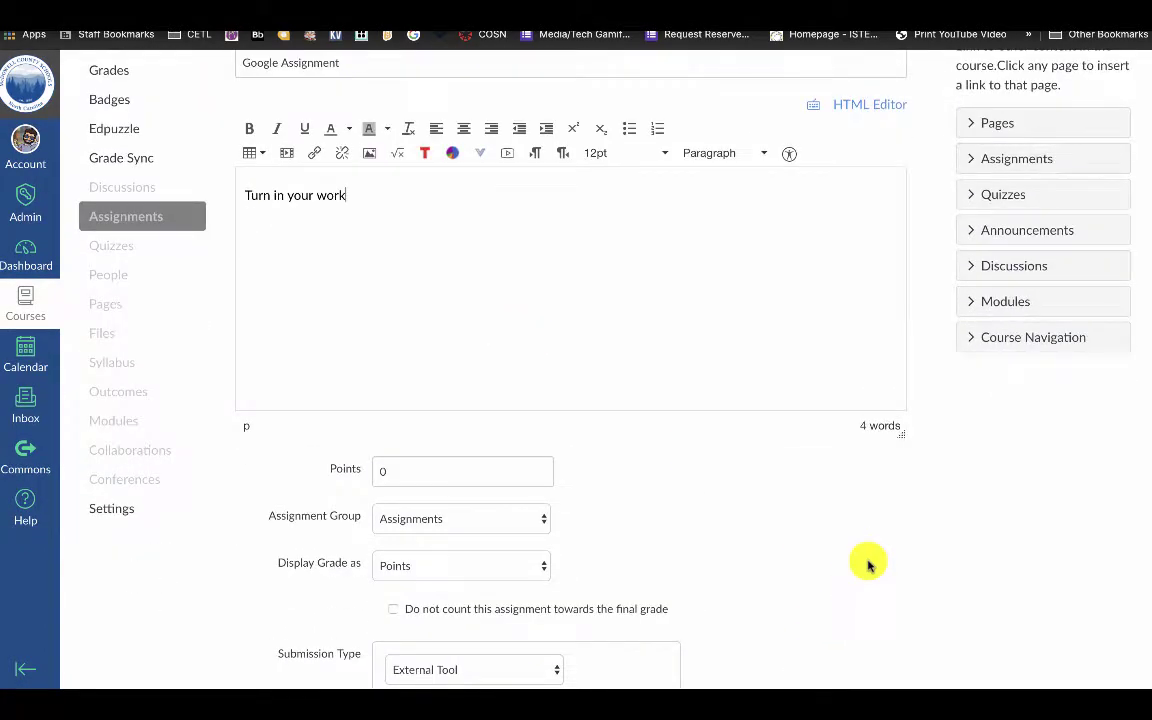
scroll(868, 565, down, 1)
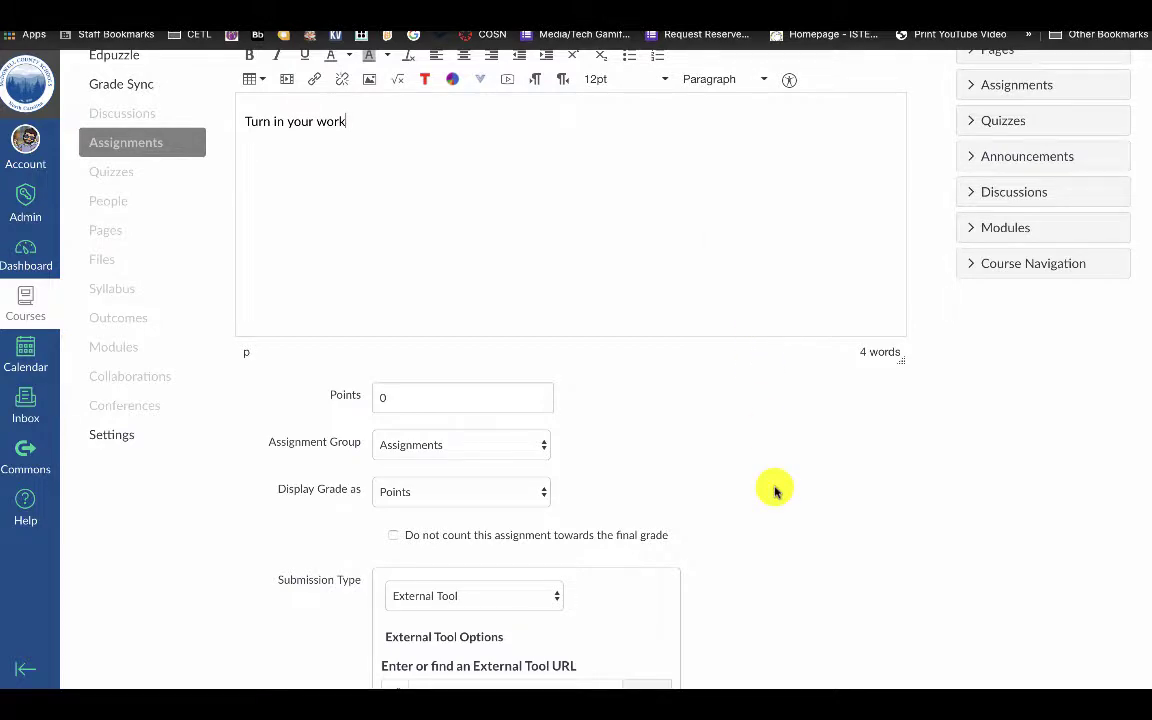
scroll(776, 491, down, 1)
scroll(776, 491, down, 5)
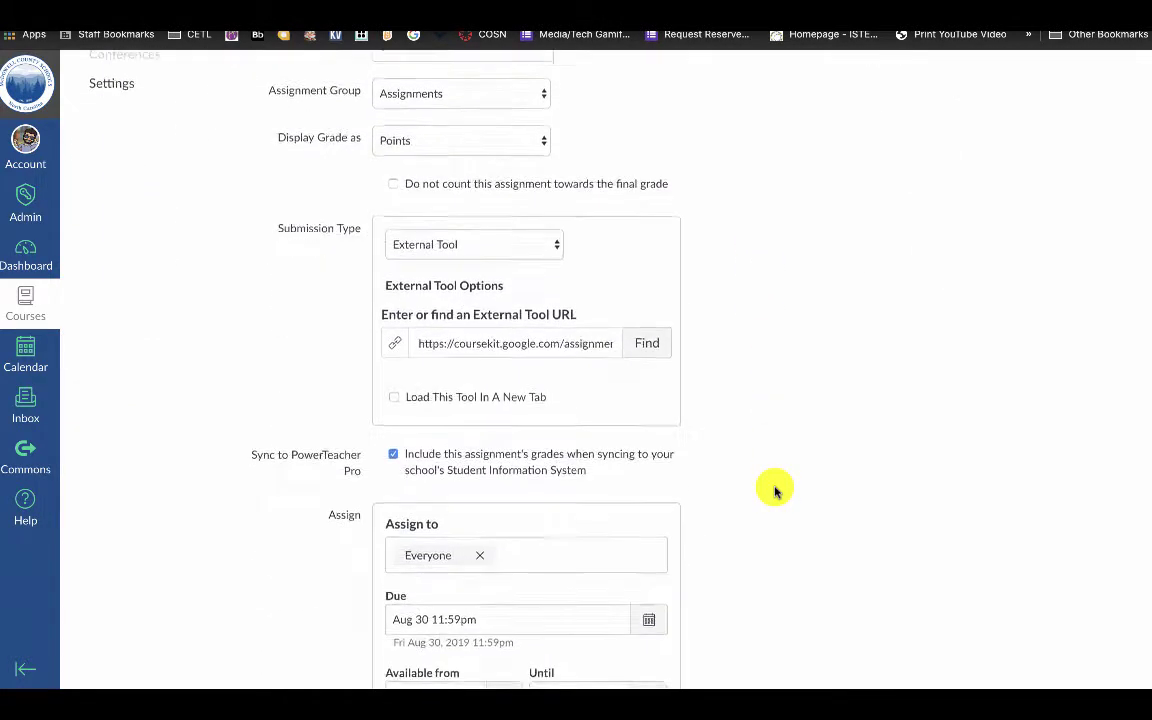
click(812, 670)
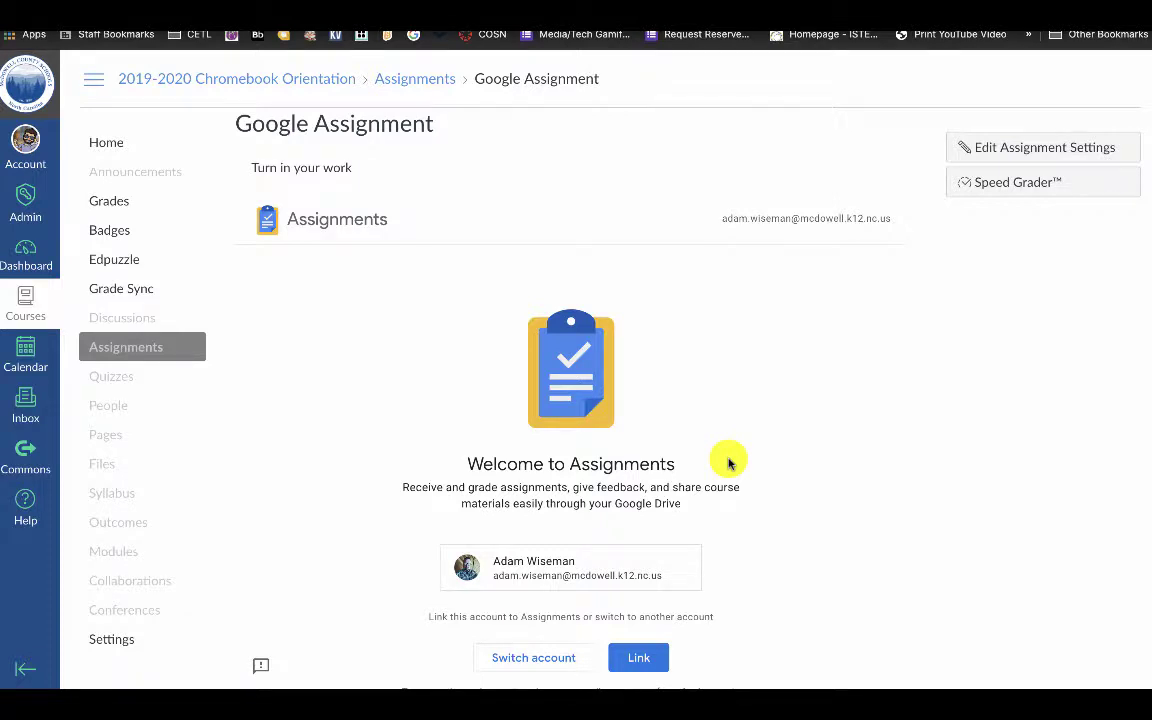
Start linking the Google account from the Welcome to Assignments panel.
scroll(836, 455, down, 1)
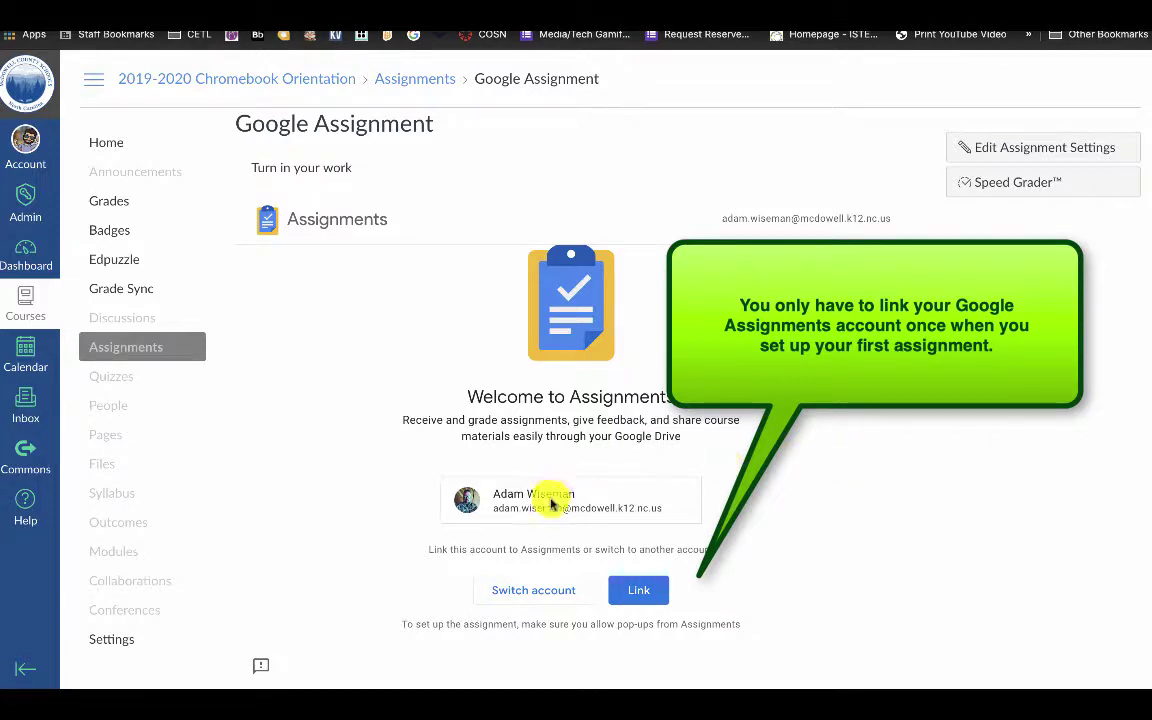
click(643, 596)
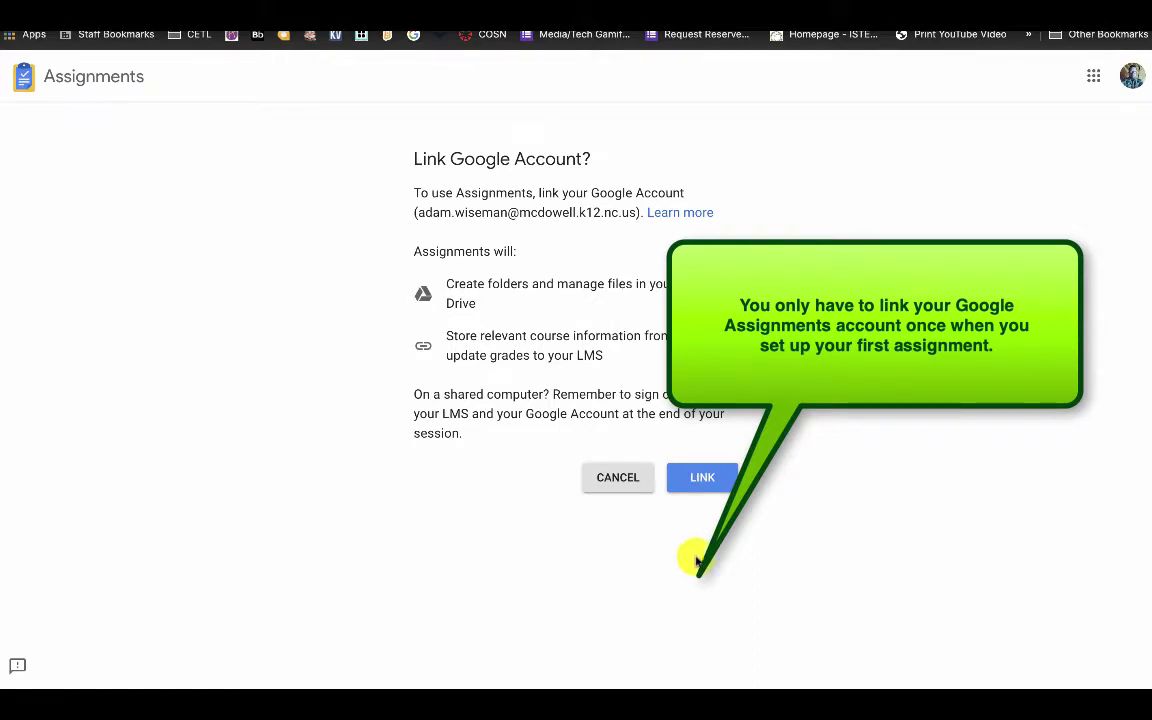
Approve linking the Google account on the Link Google Account page.
click(708, 484)
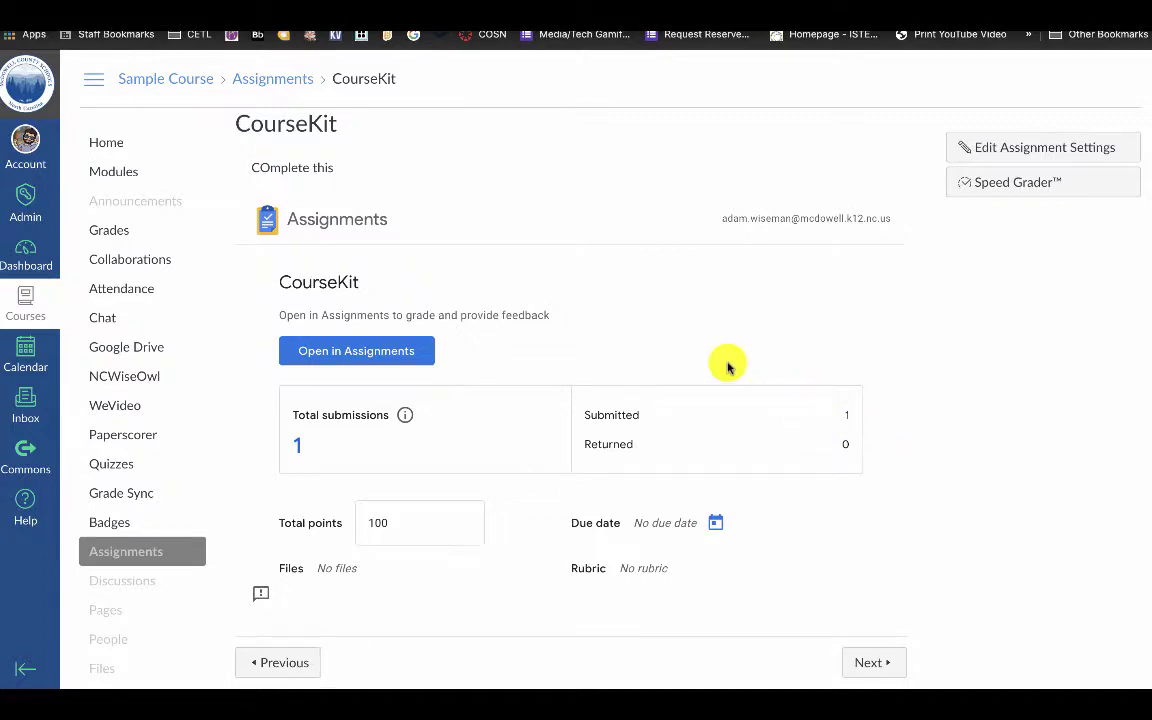
Open CourseKit in Google Assignments and view the student's Lewis & Clark submission.
click(350, 350)
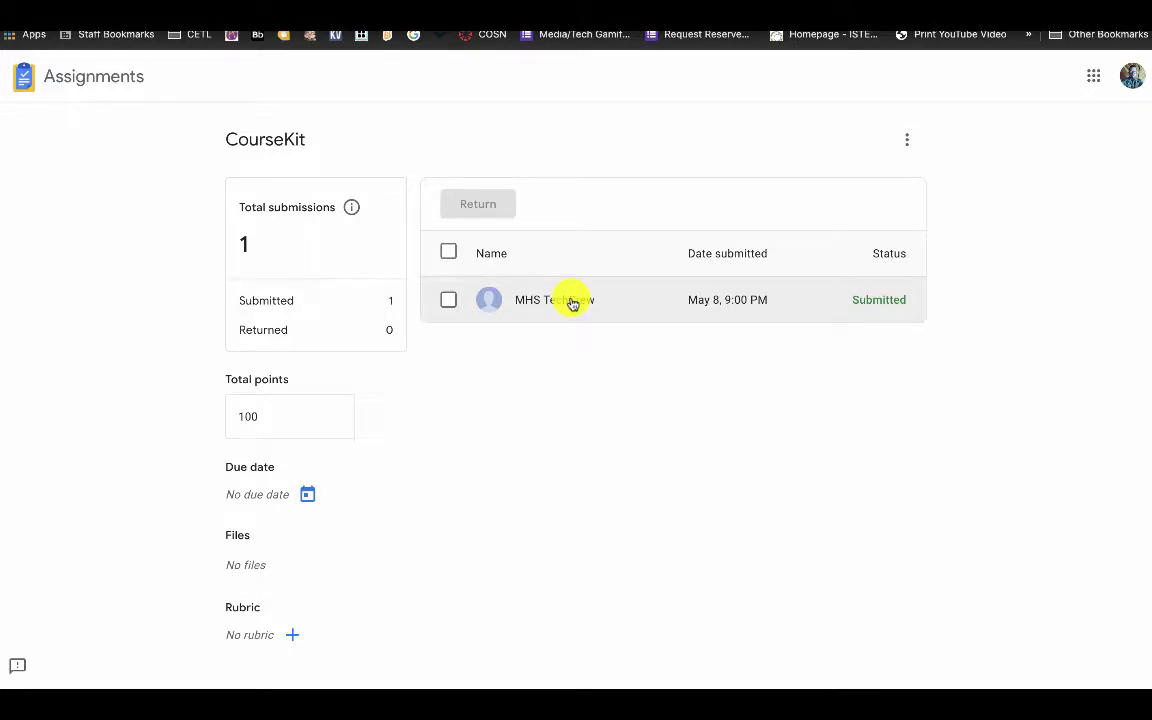
click(573, 303)
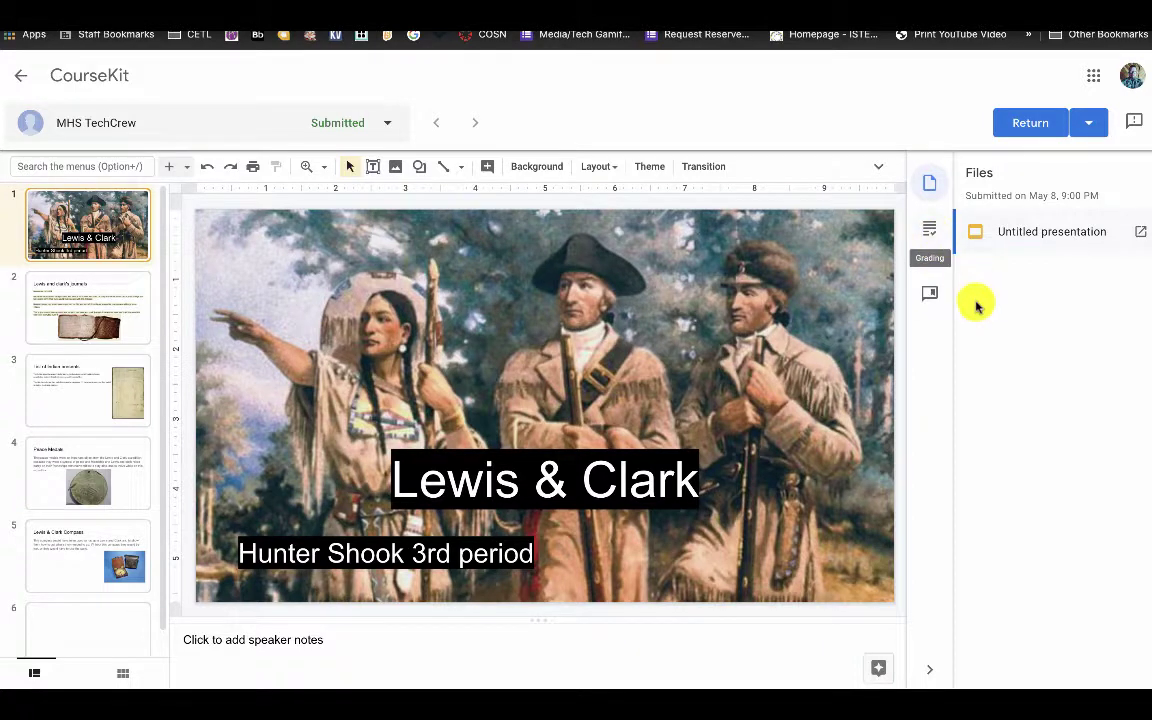
Look over the Return options for the submission, then dismiss them.
click(1099, 121)
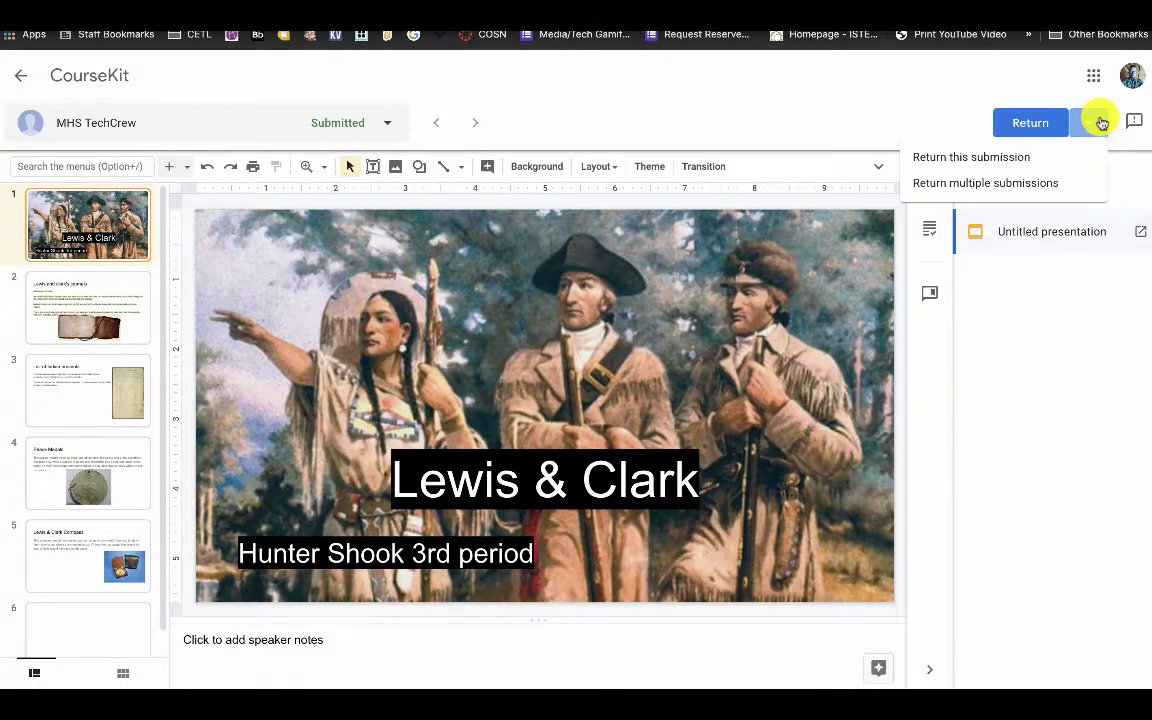
click(867, 108)
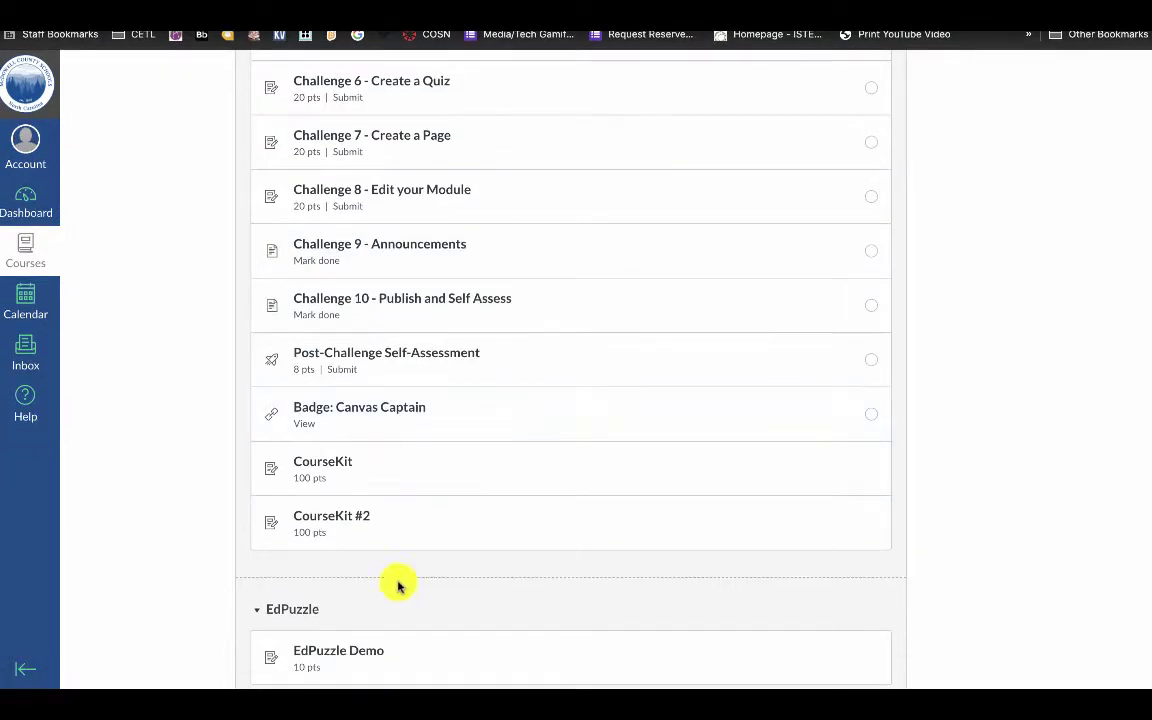
Open the CourseKit assignment and check the Untitled presentation in Your files.
click(326, 467)
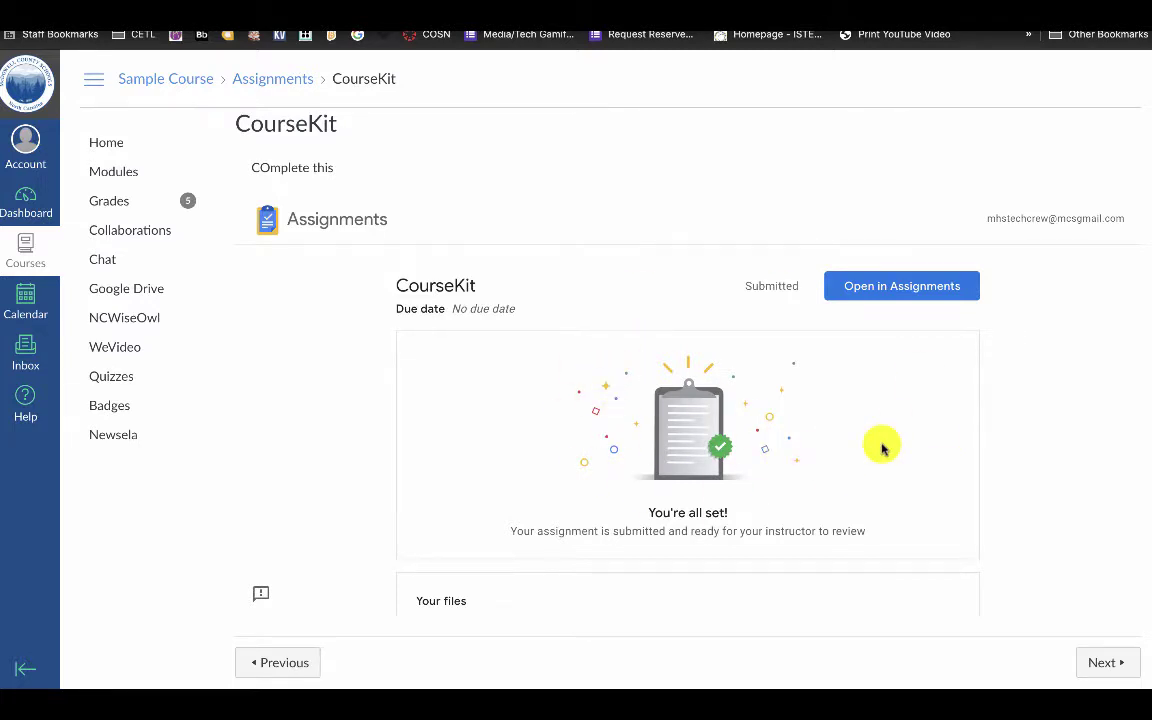
scroll(876, 411, down, 2)
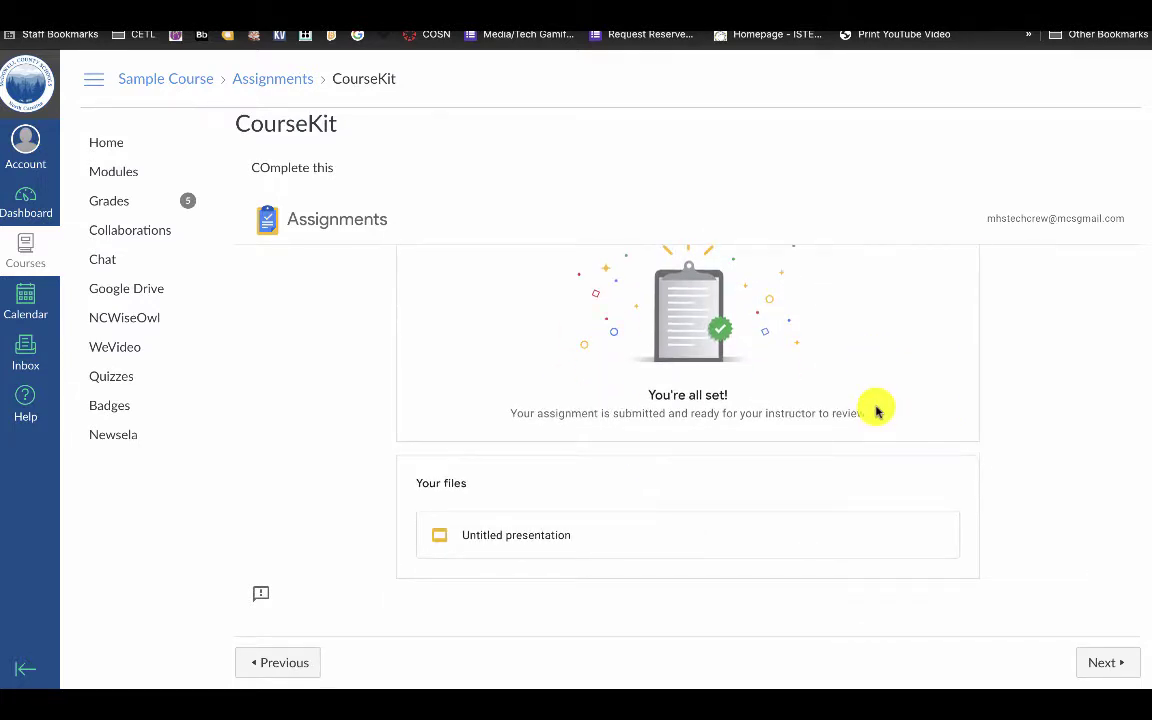
scroll(849, 476, up, 2)
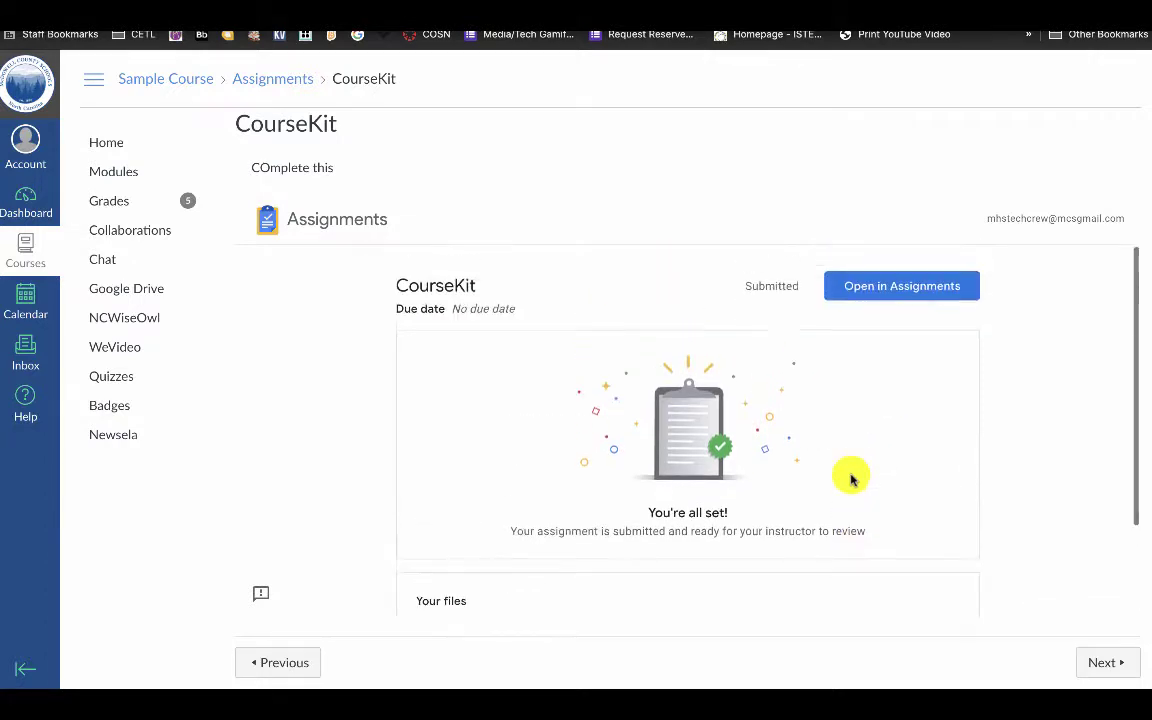
click(895, 292)
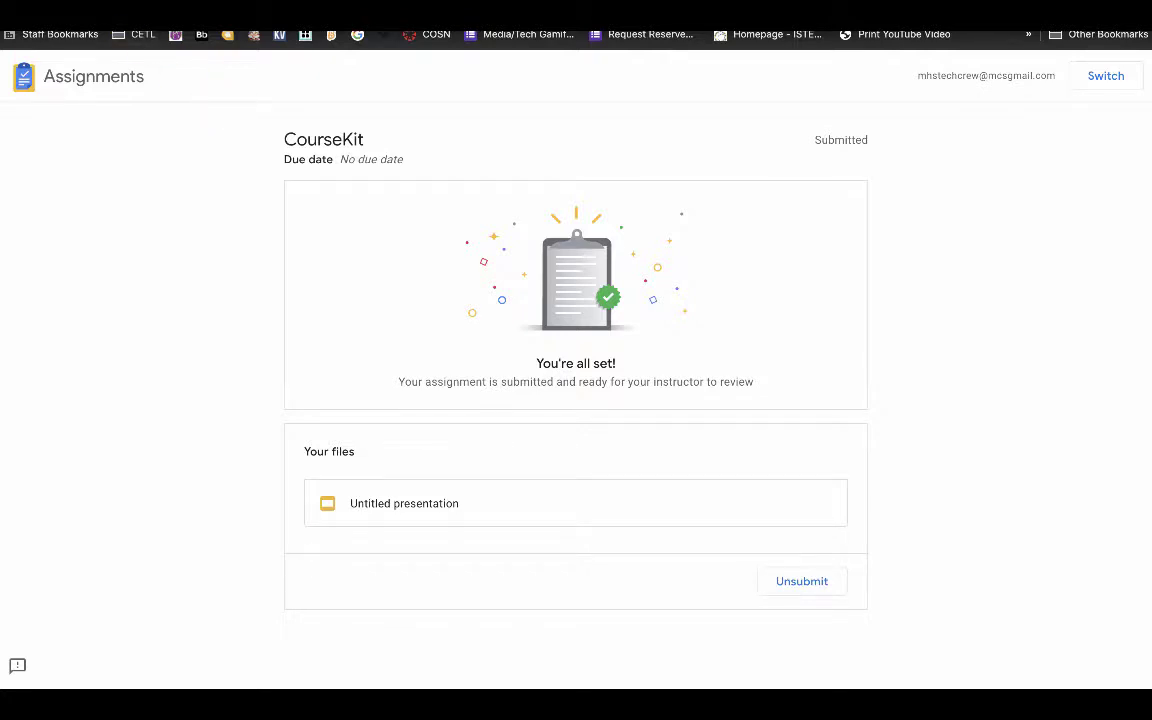
key(ctrl+w)
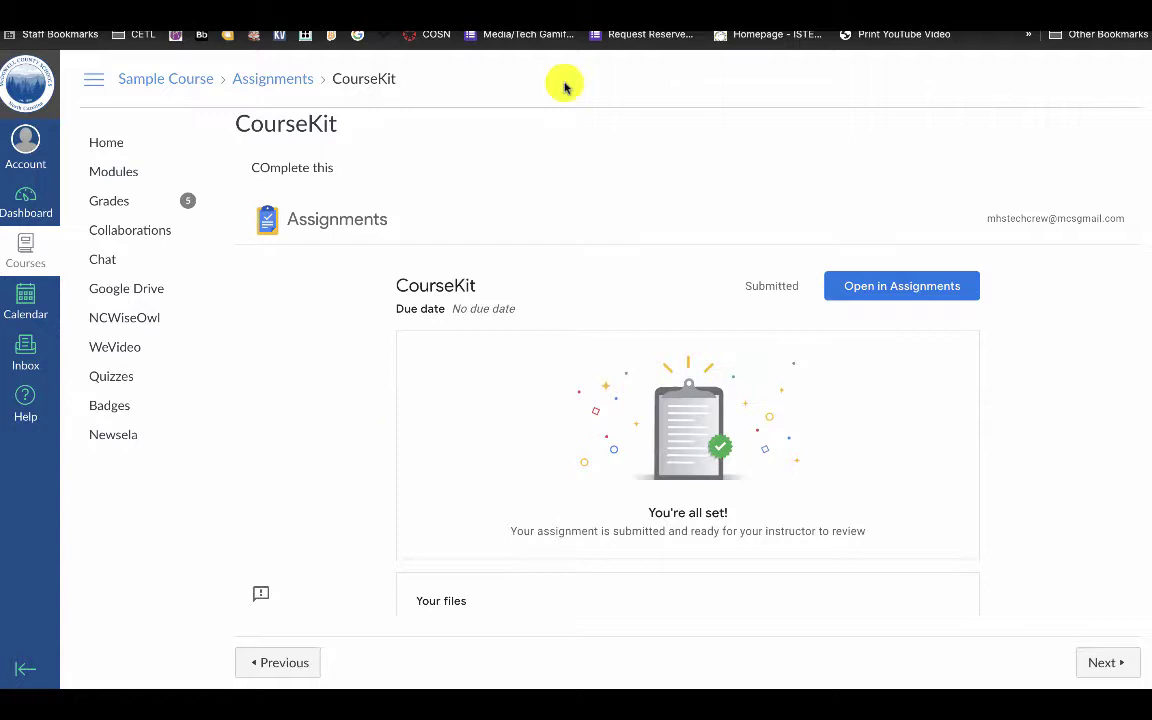
Switch to the other CourseKit browser window and leave Student View.
mouse_move(694, 673)
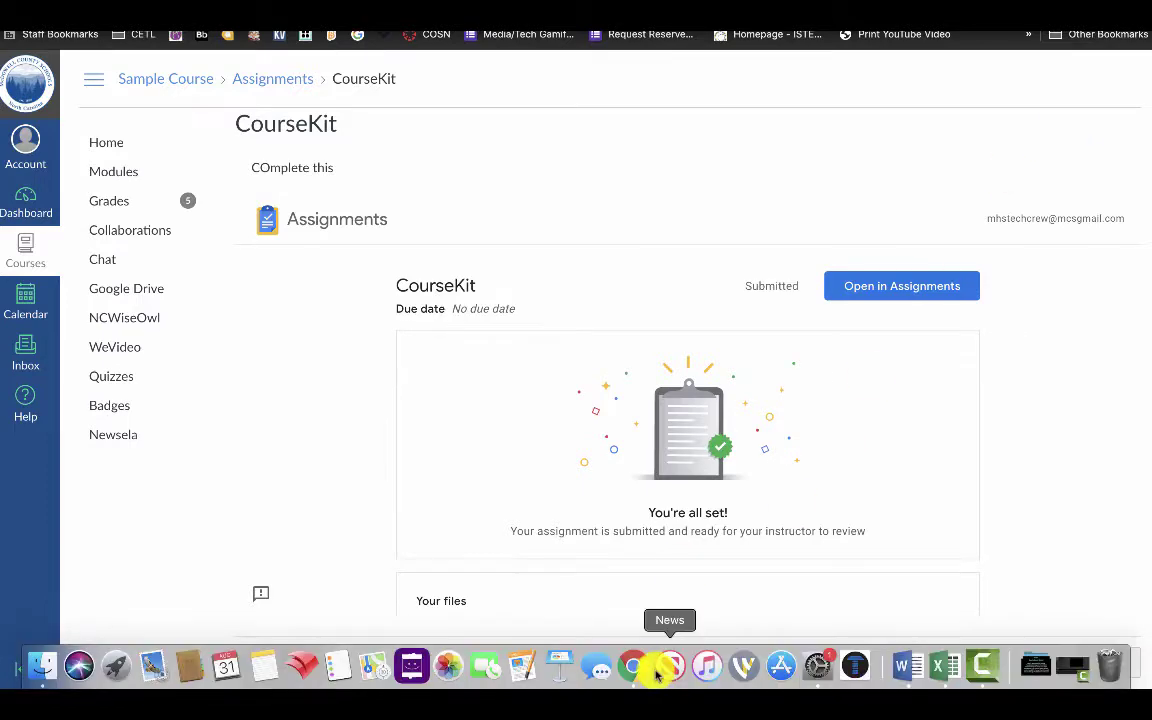
right_click(634, 665)
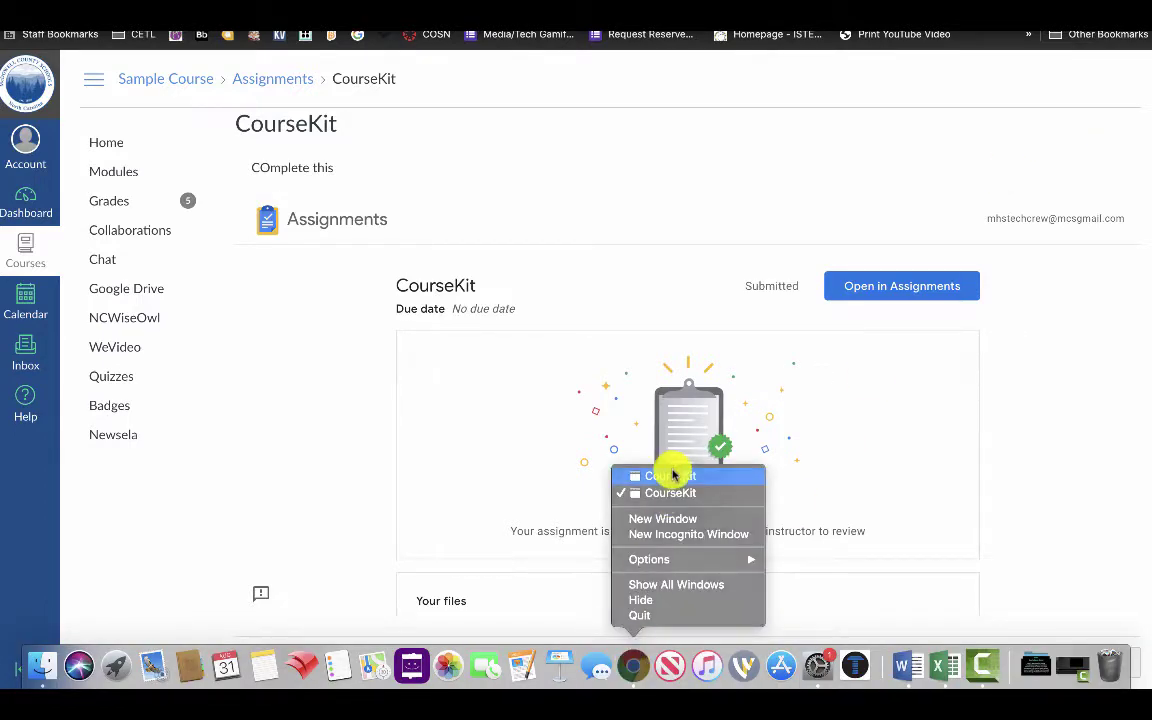
click(672, 475)
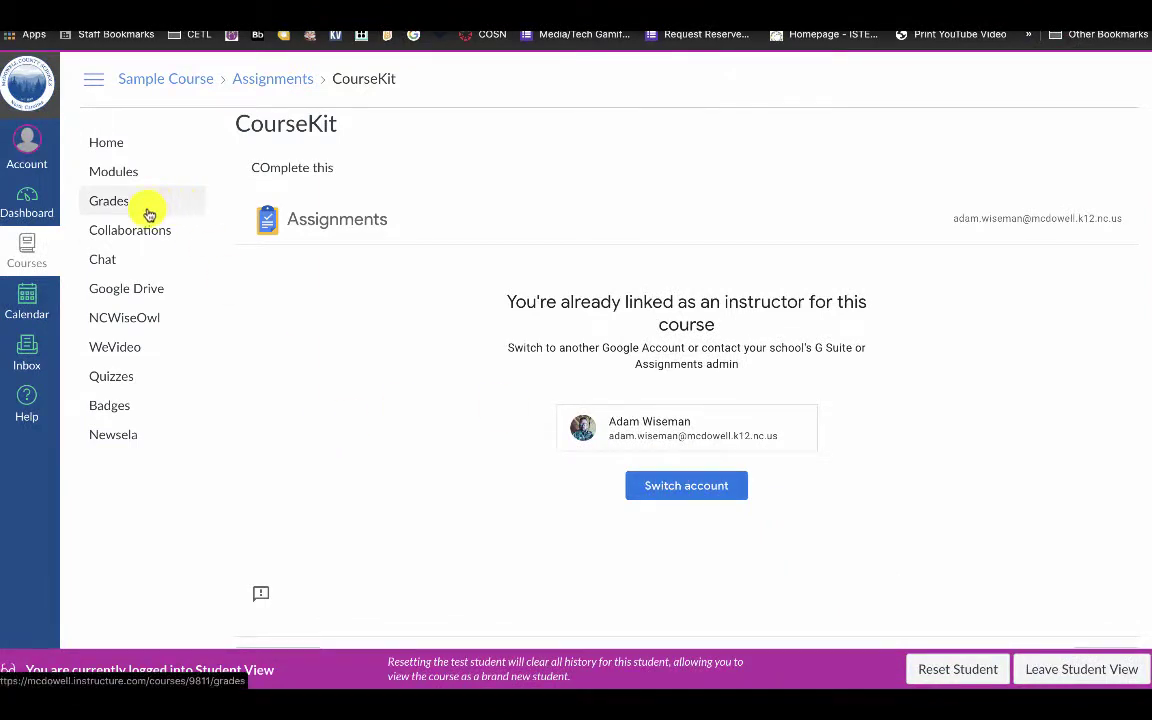
click(1050, 675)
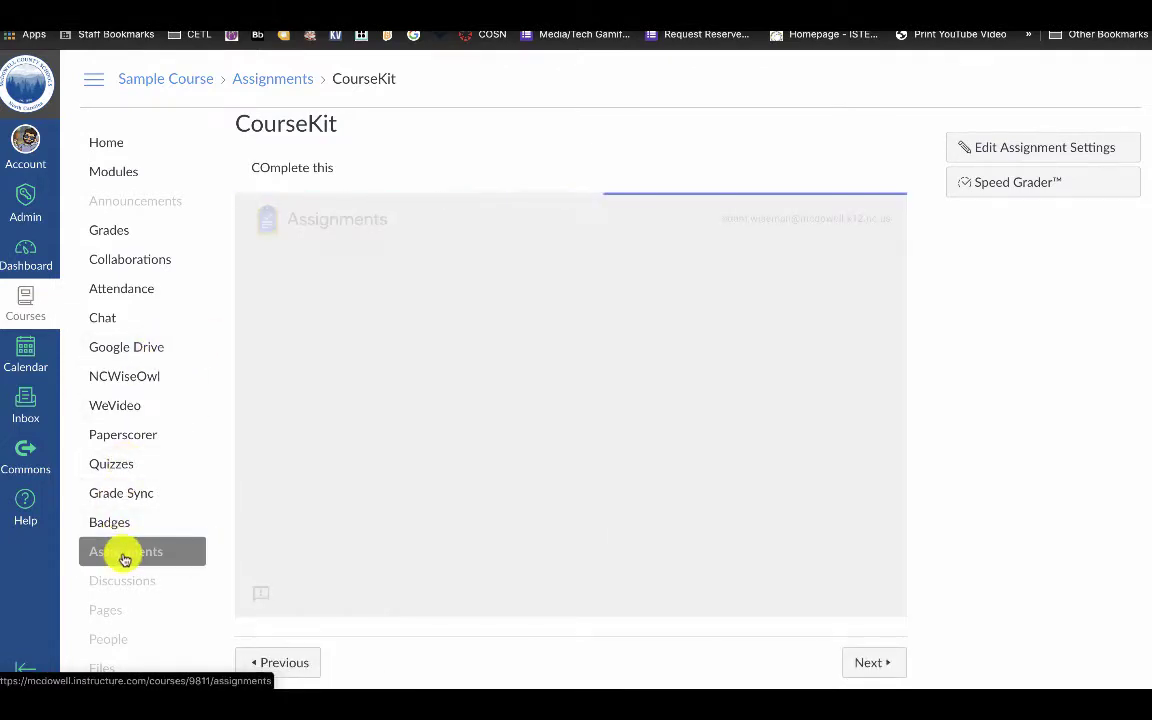
From the course Assignments page, start a new assignment 'Embed' and show its external content tools list.
click(125, 556)
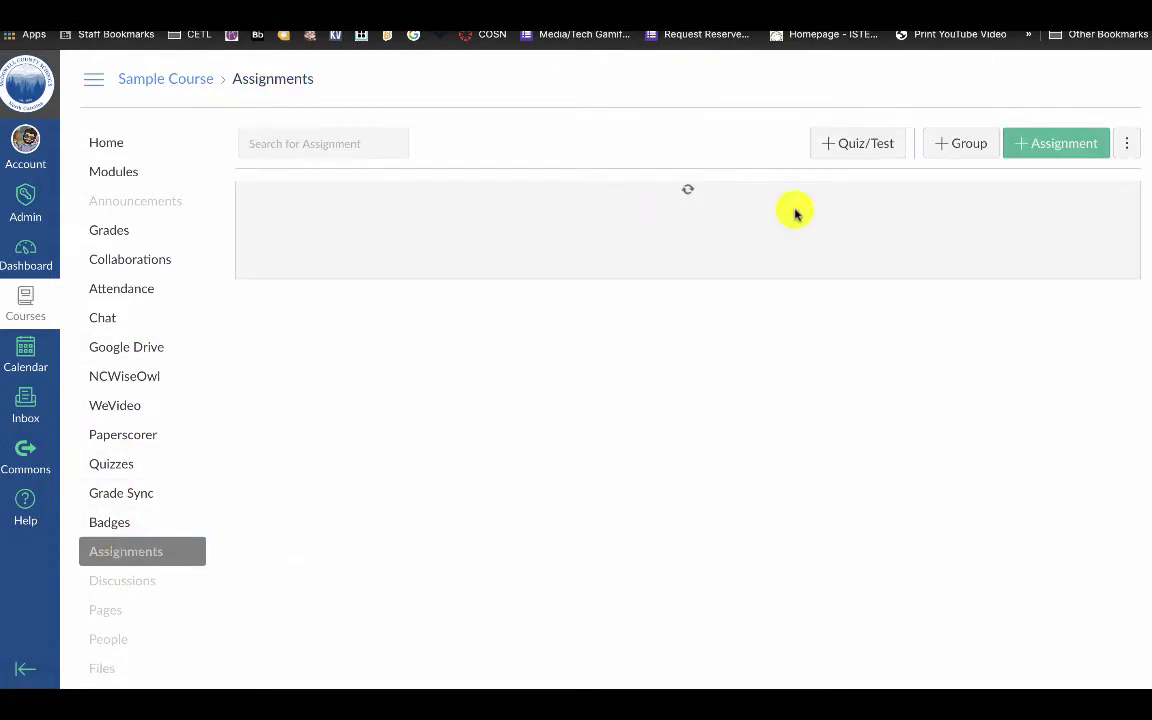
click(1040, 150)
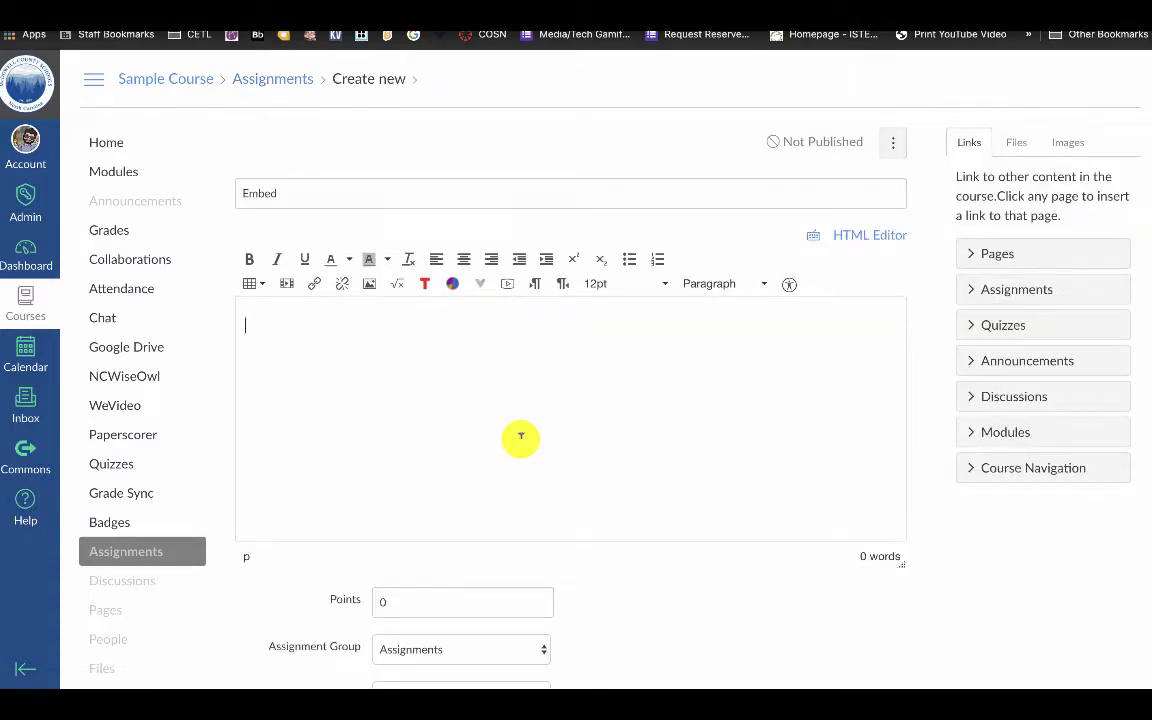
click(480, 288)
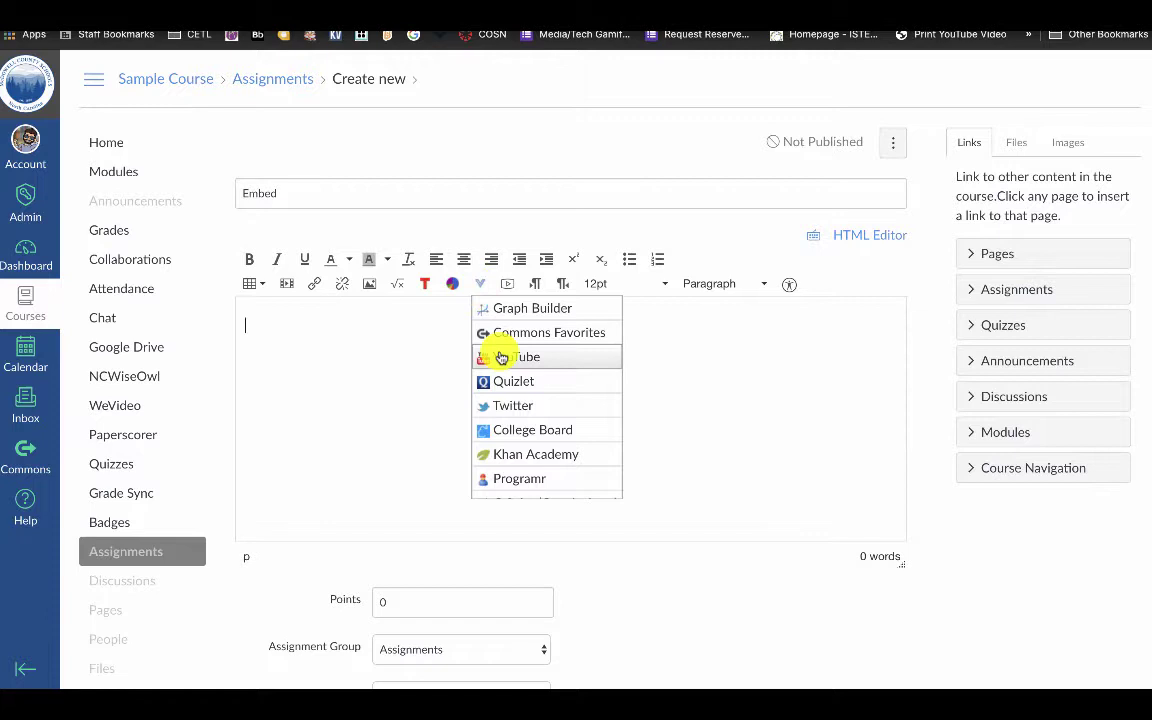
scroll(529, 412, down, 5)
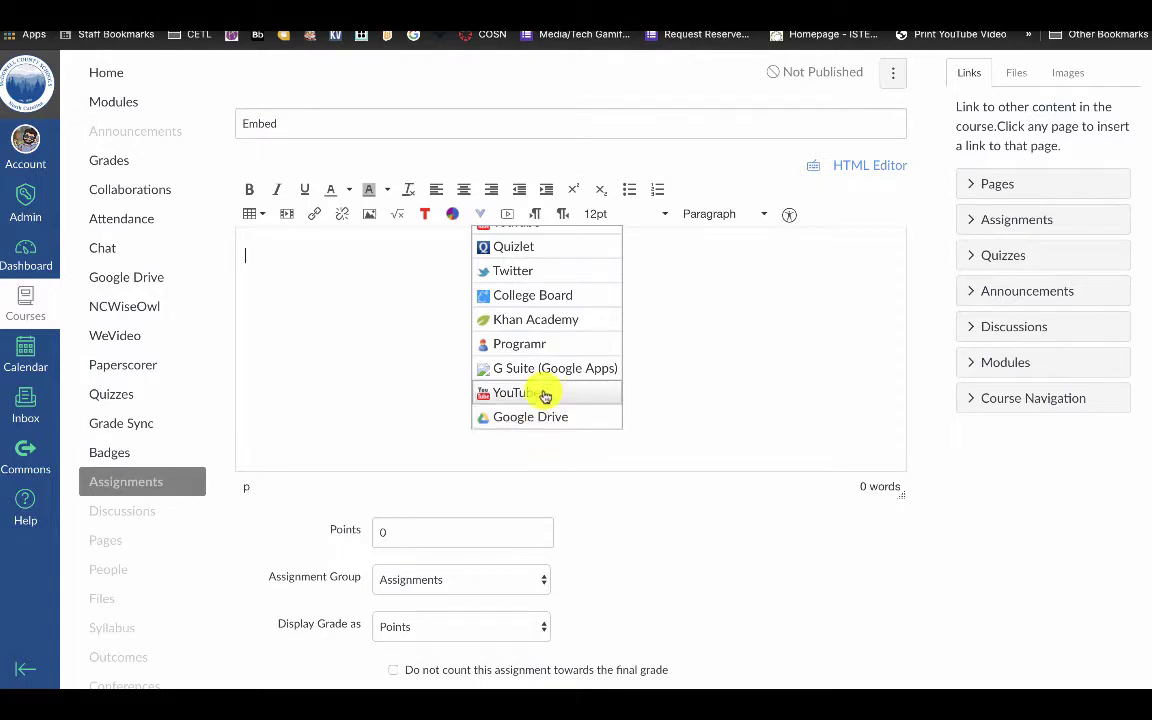
Sign in with the school Google account and attach the MHS 2019-2020 Faculty Meeting Dates file from Google Drive.
click(545, 417)
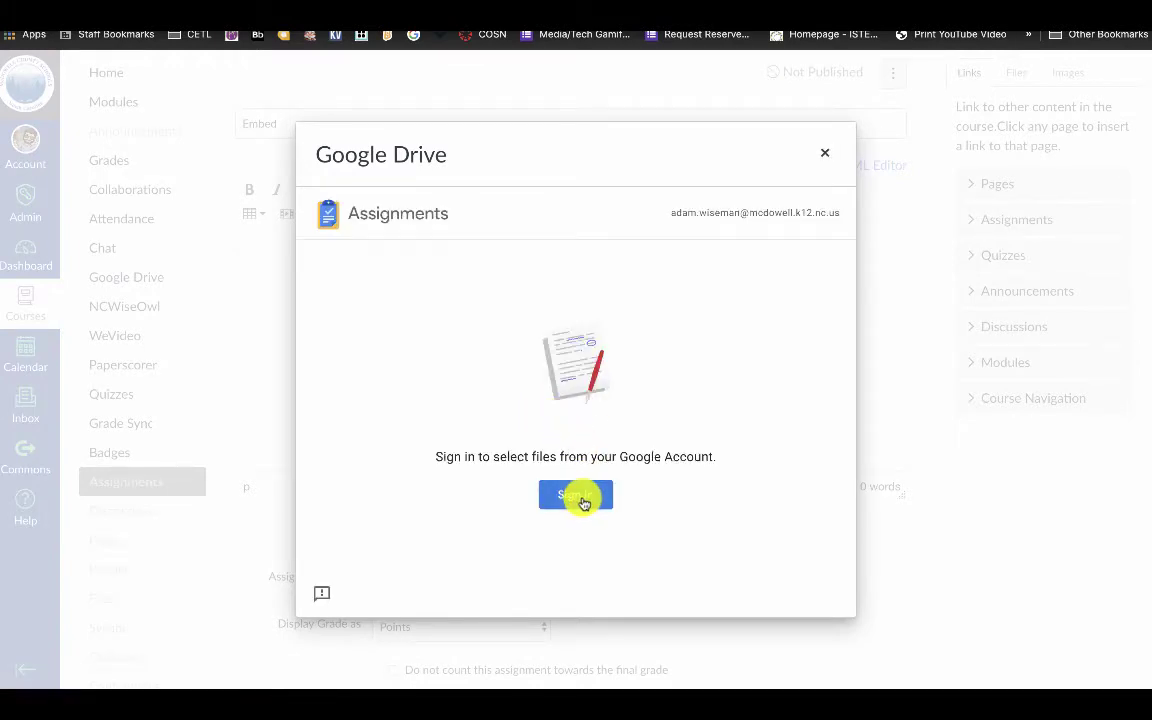
click(585, 497)
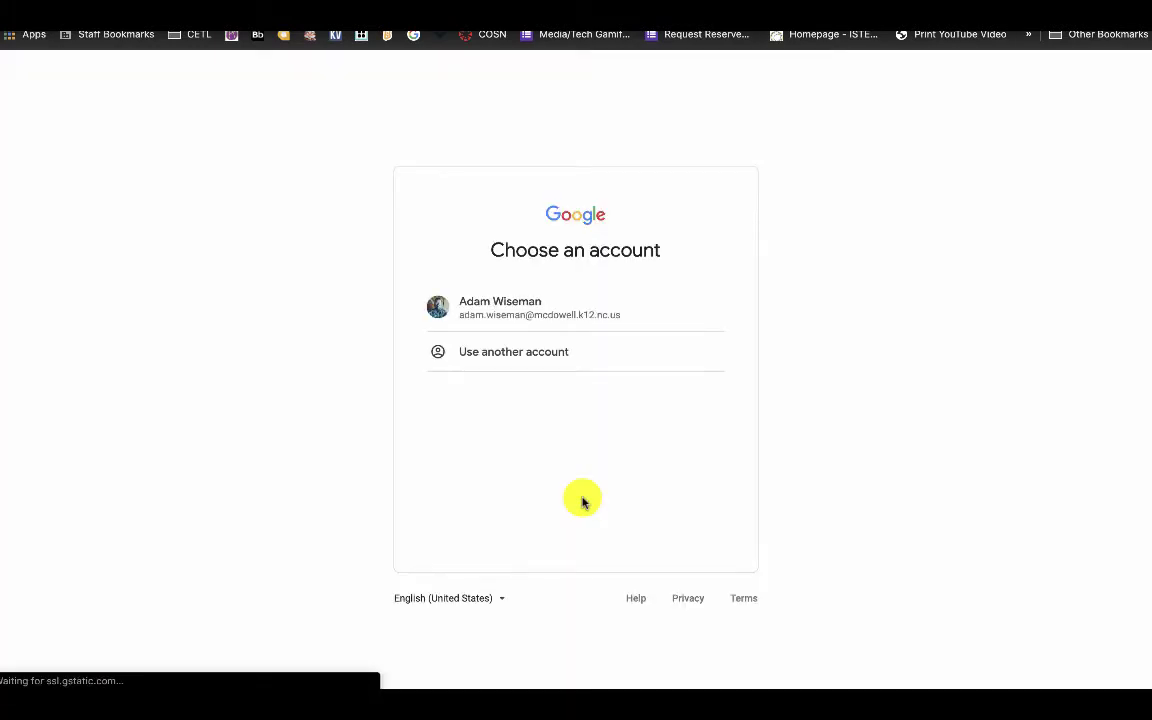
click(564, 320)
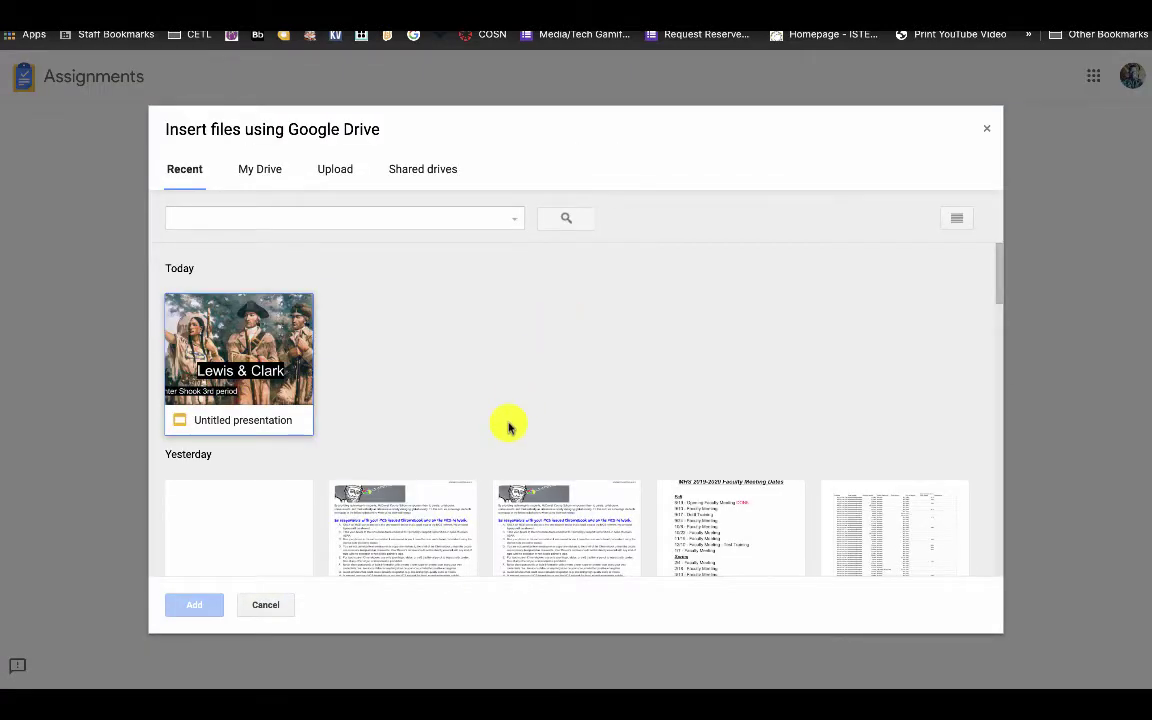
scroll(509, 427, down, 1)
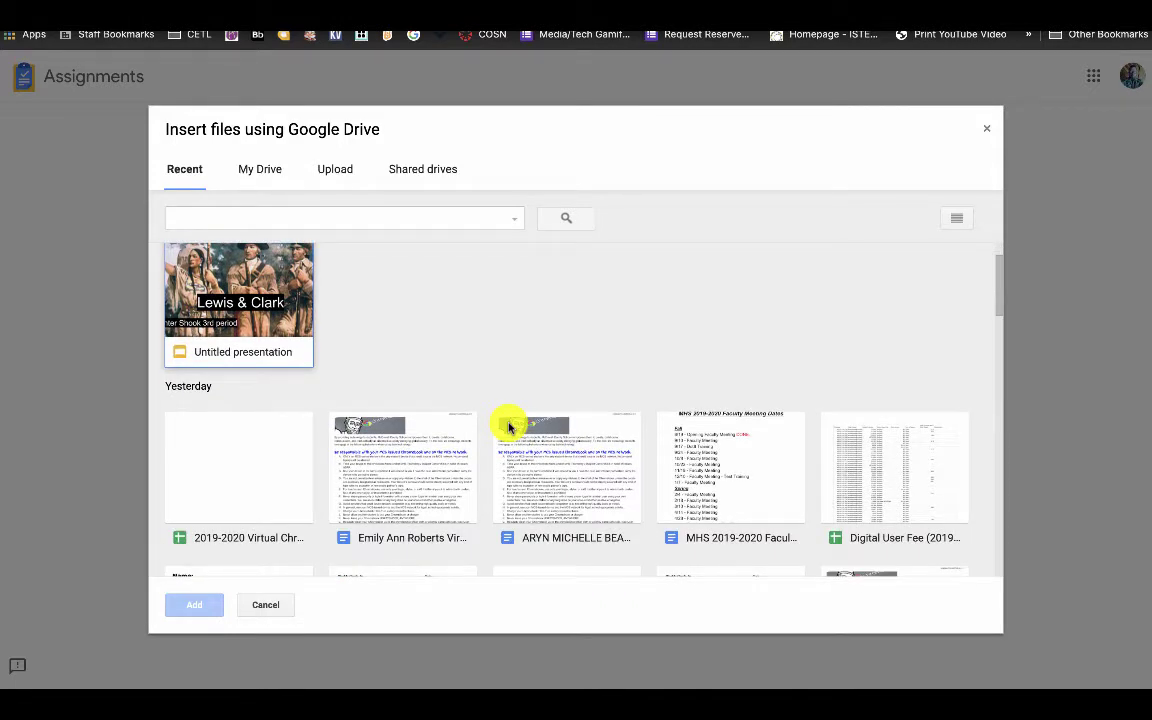
click(707, 455)
click(200, 604)
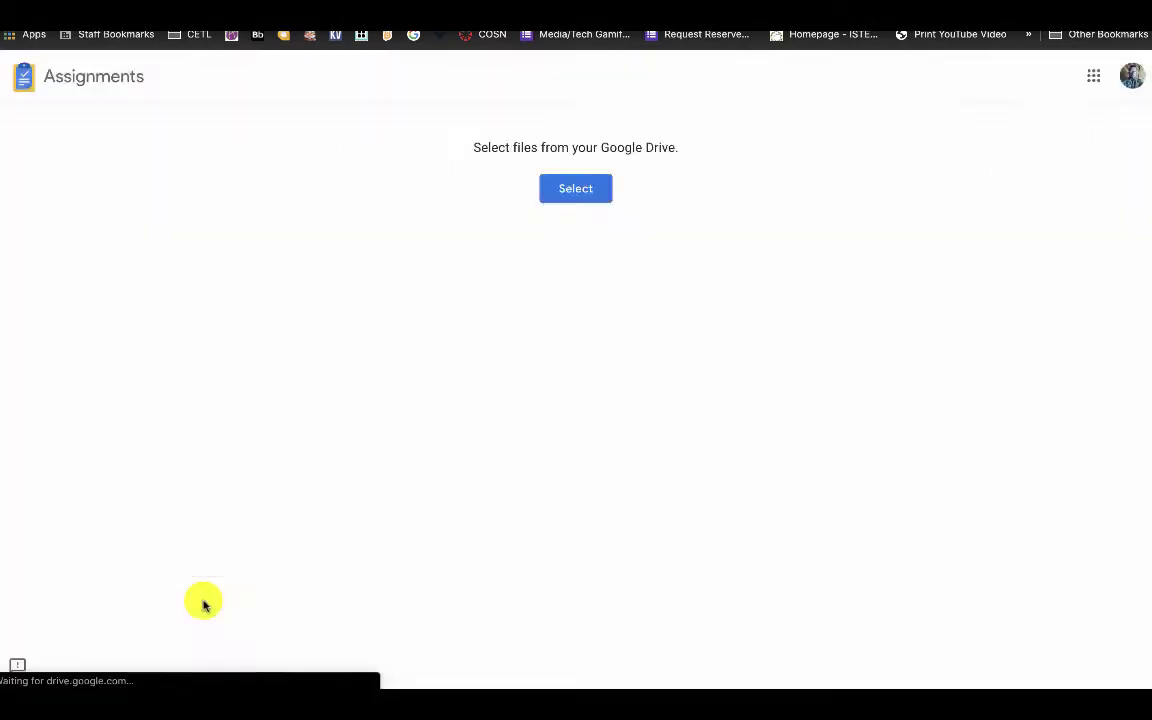
click(684, 424)
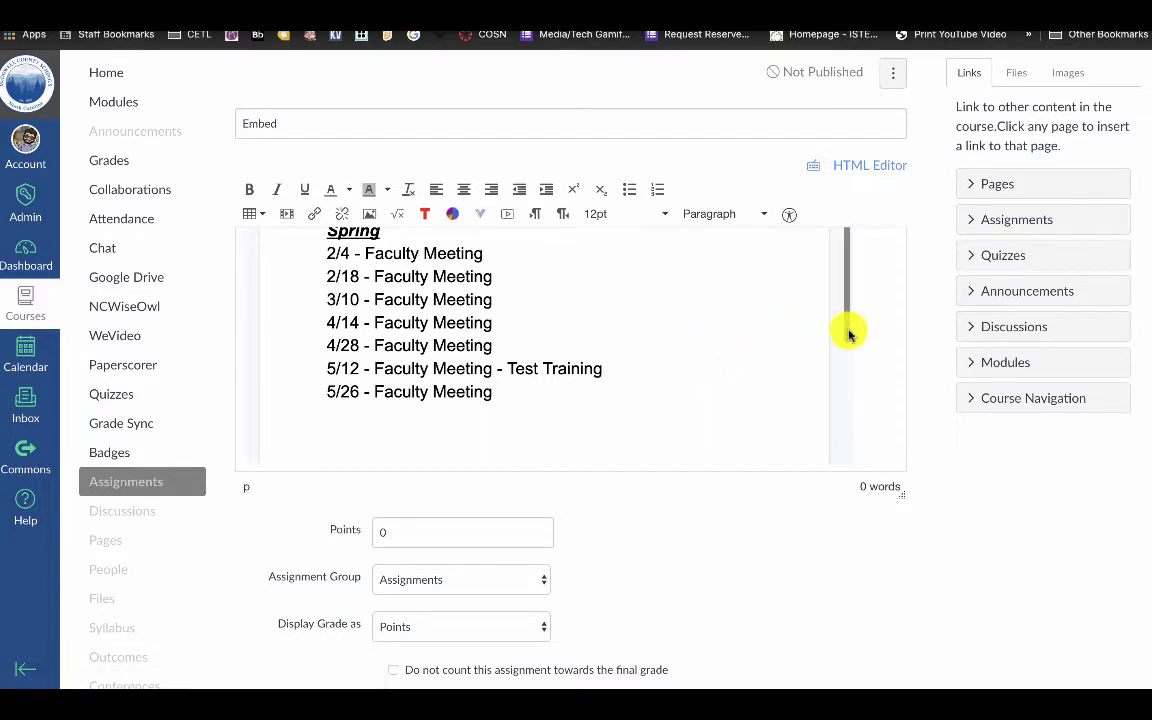
scroll(843, 345, up, 1)
scroll(840, 368, up, 5)
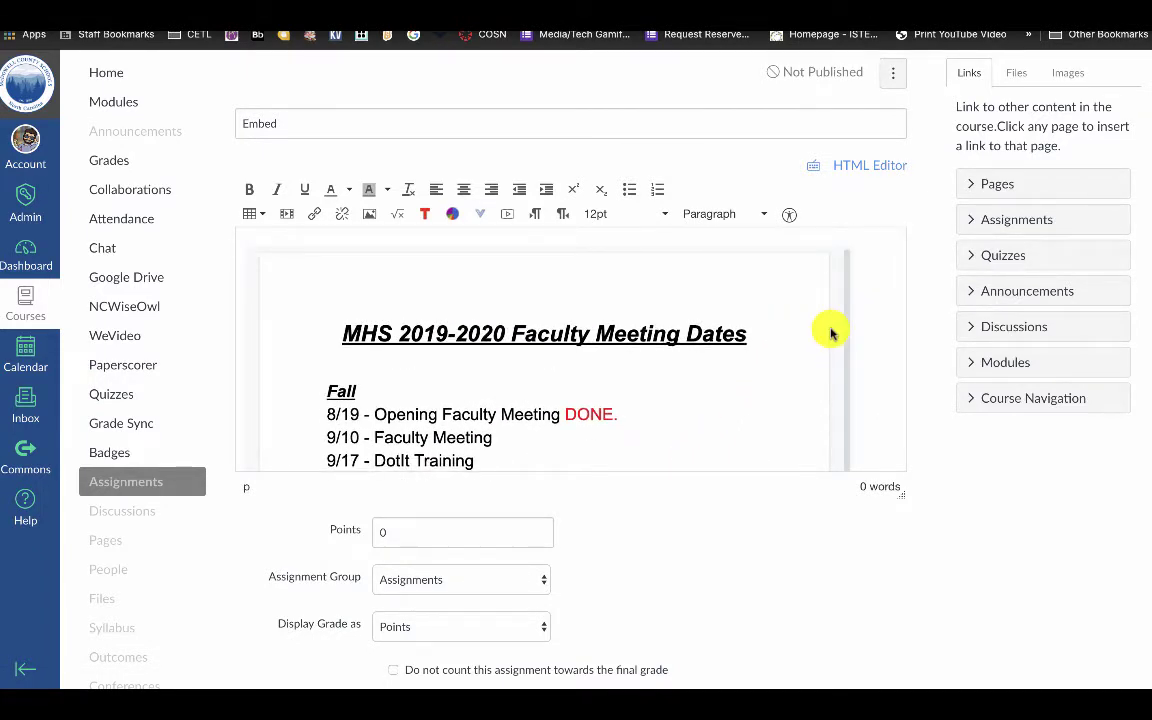
scroll(831, 333, down, 4)
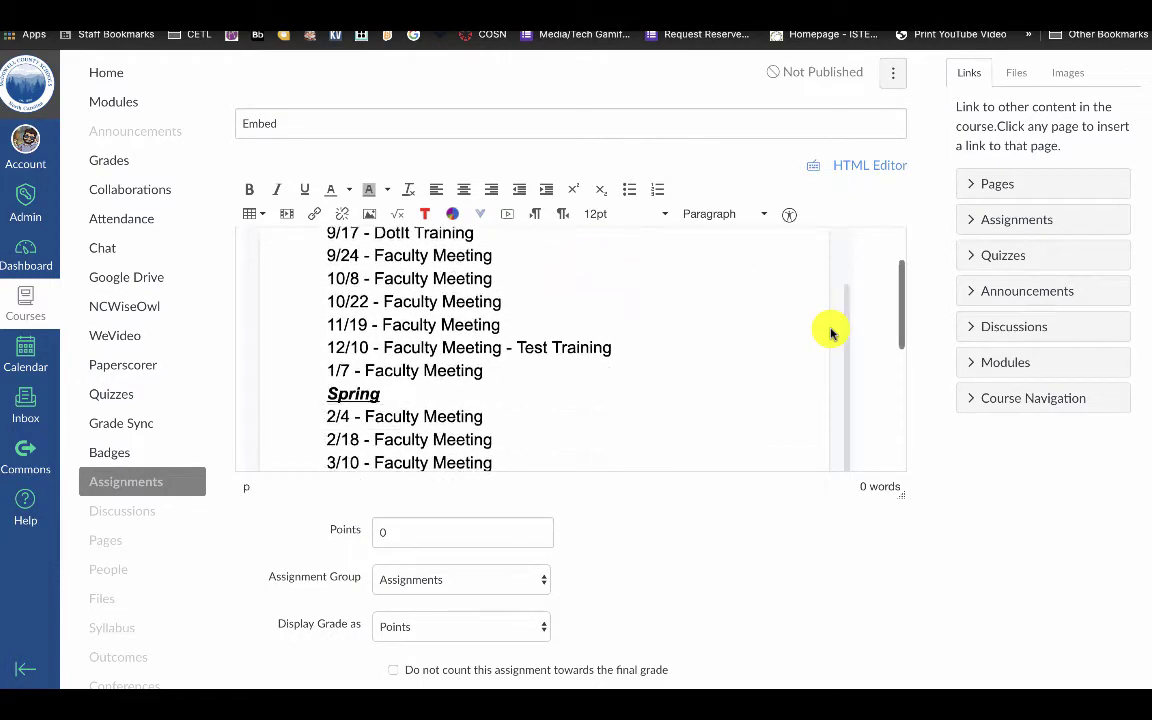
scroll(831, 333, down, 6)
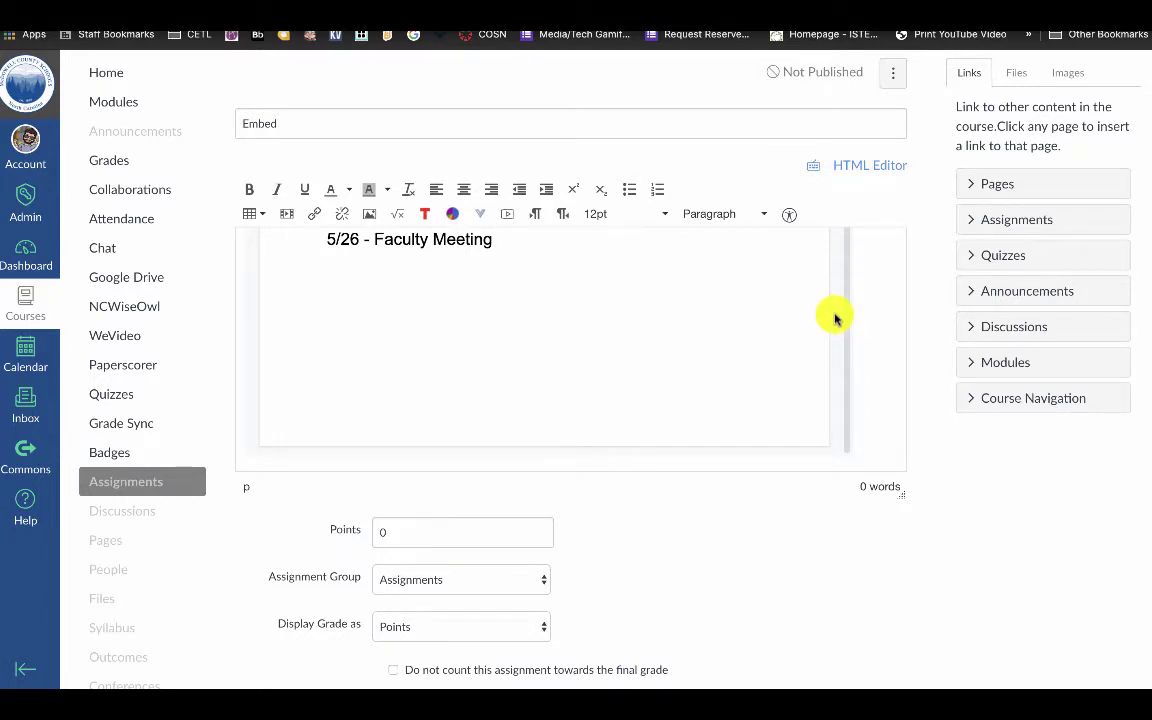
scroll(835, 318, up, 3)
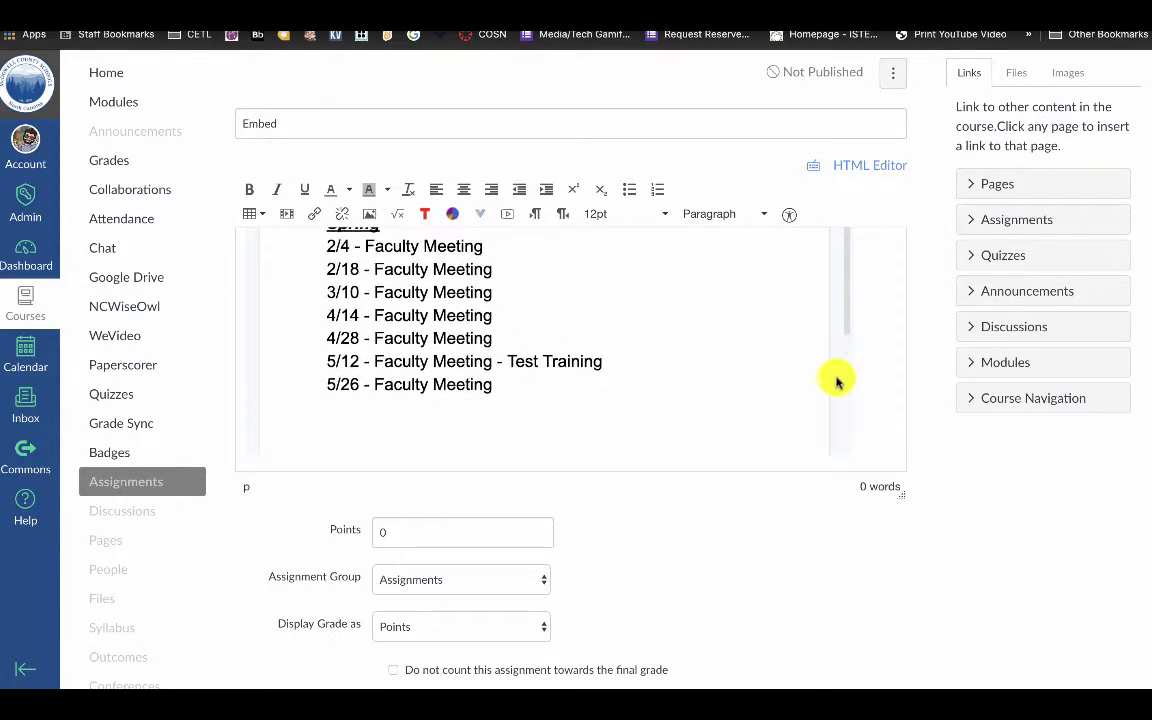
scroll(838, 345, up, 3)
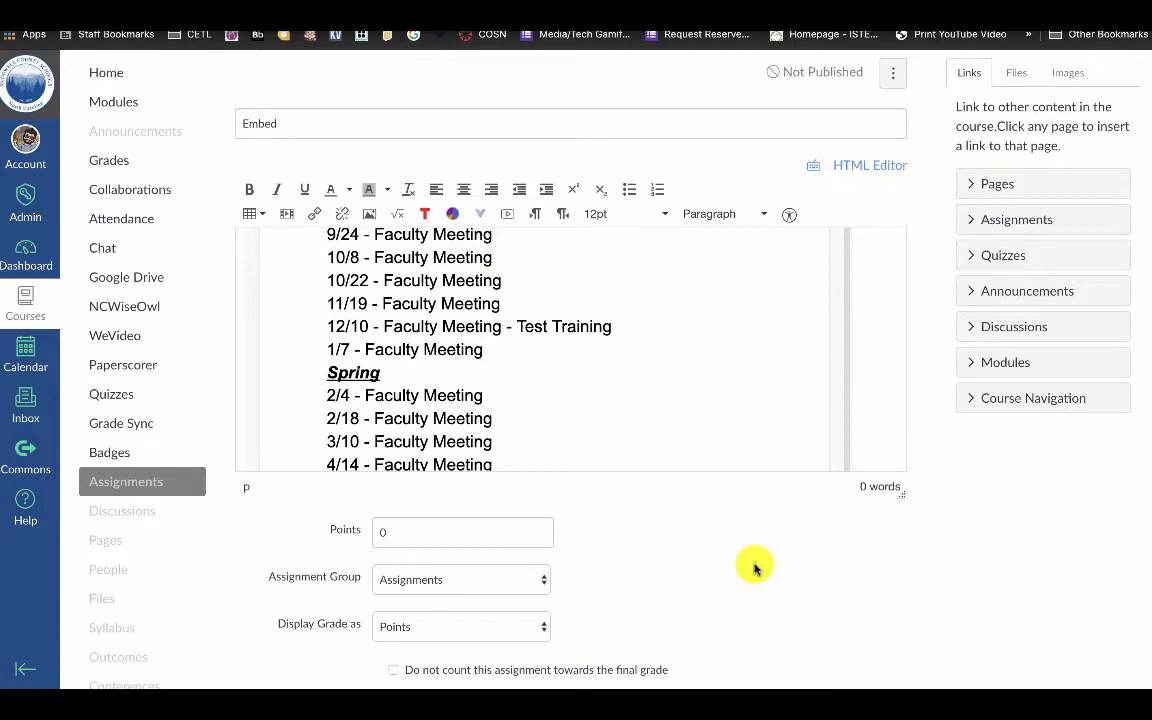
scroll(753, 566, down, 2)
Keep the Assignments group, set Submission Type to External Tool, and bring up the Configure External Tool list.
click(502, 504)
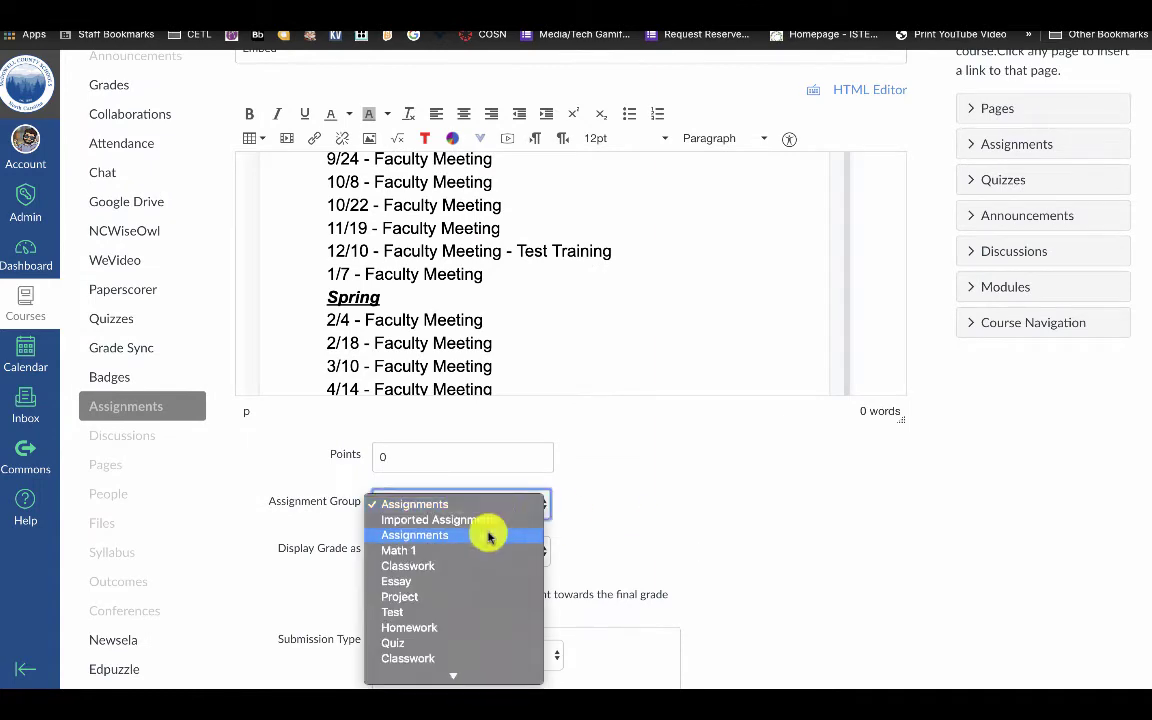
click(610, 523)
scroll(612, 523, down, 1)
scroll(610, 523, down, 3)
click(555, 495)
click(555, 530)
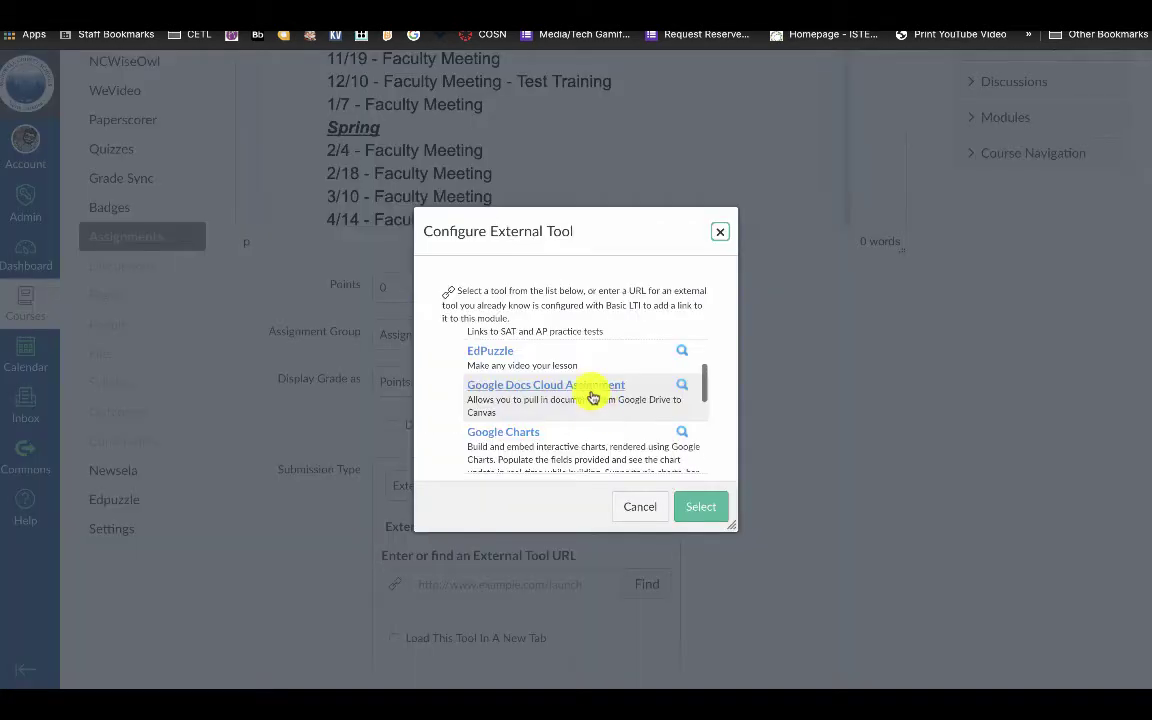